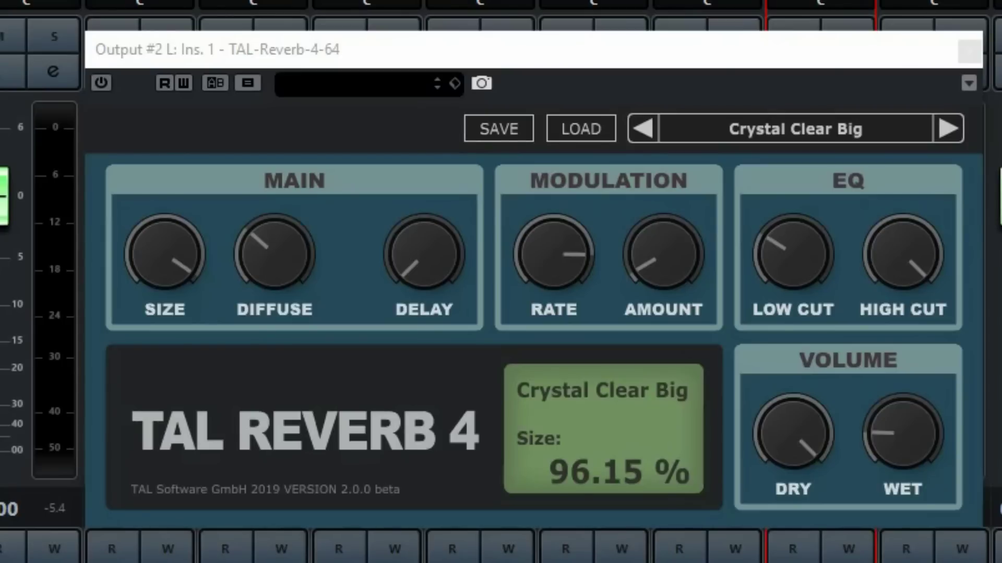
Step: Reload TAL Reverb 4's Crystal Clear Big preset and settle its Wet knob near 25%
left_click(888, 125)
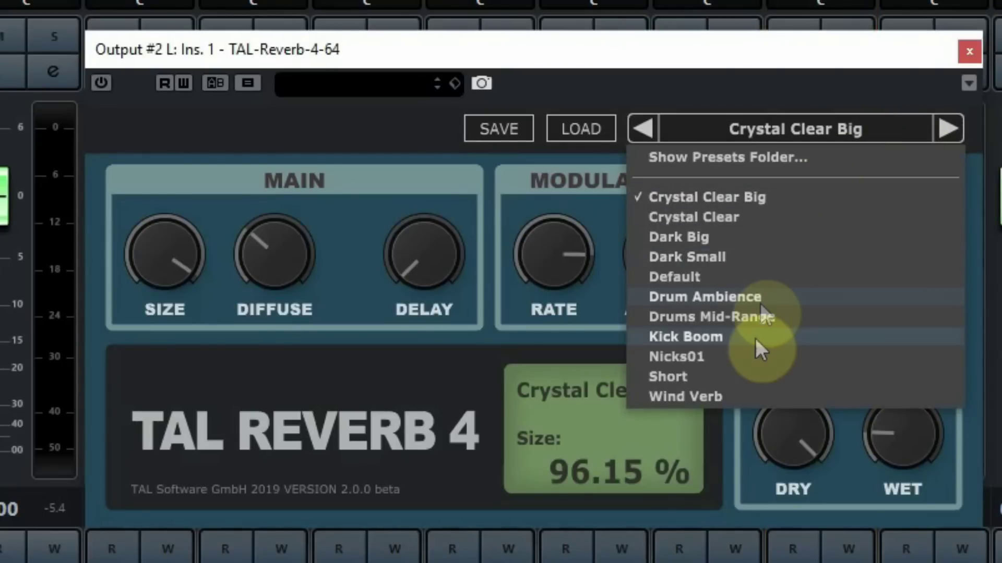
left_click(725, 199)
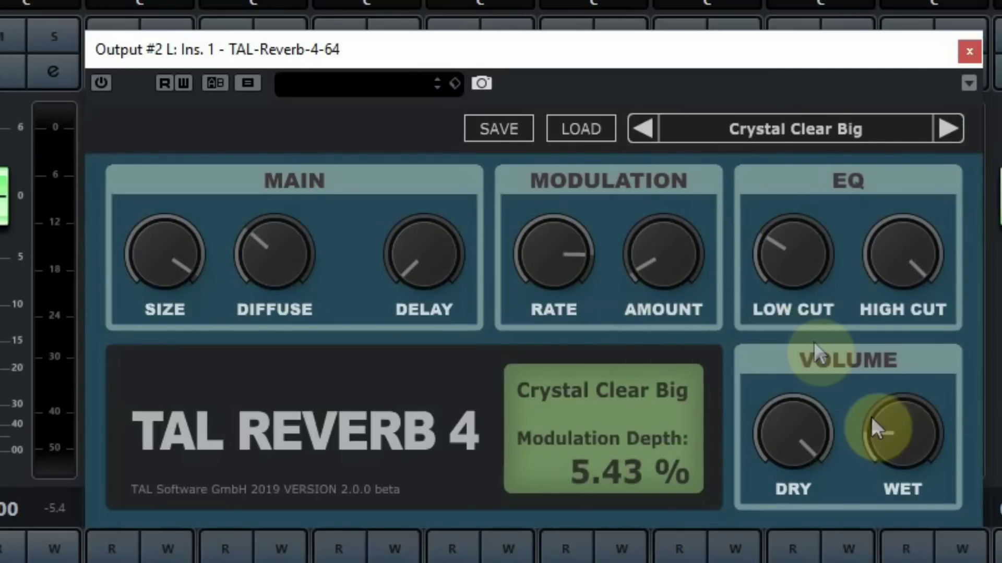
left_click_drag(873, 428, 902, 429)
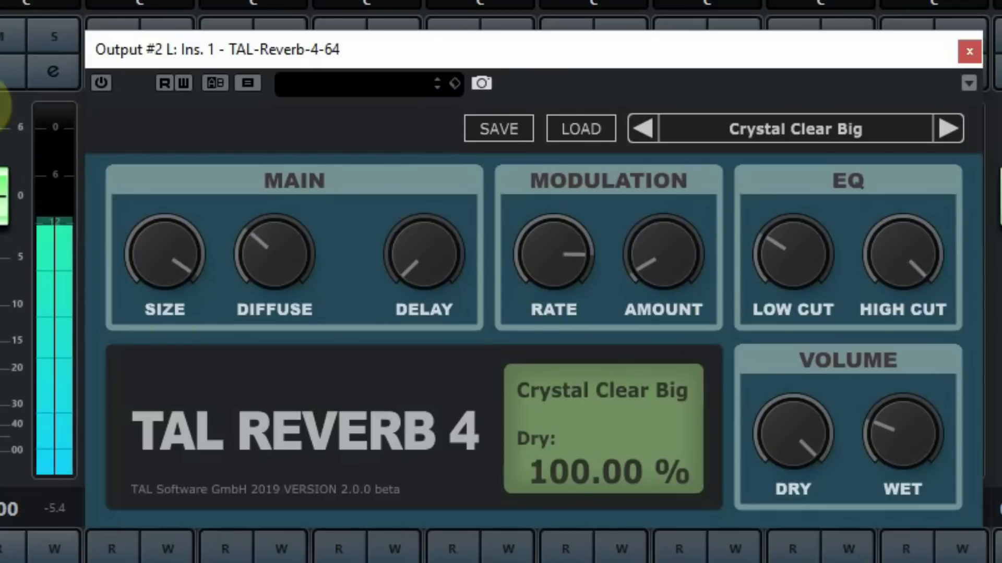
Step: Activate TAL Reverb 4 and step from Crystal Clear to Drum Ambience, raising wet to about 39%
left_click(106, 87)
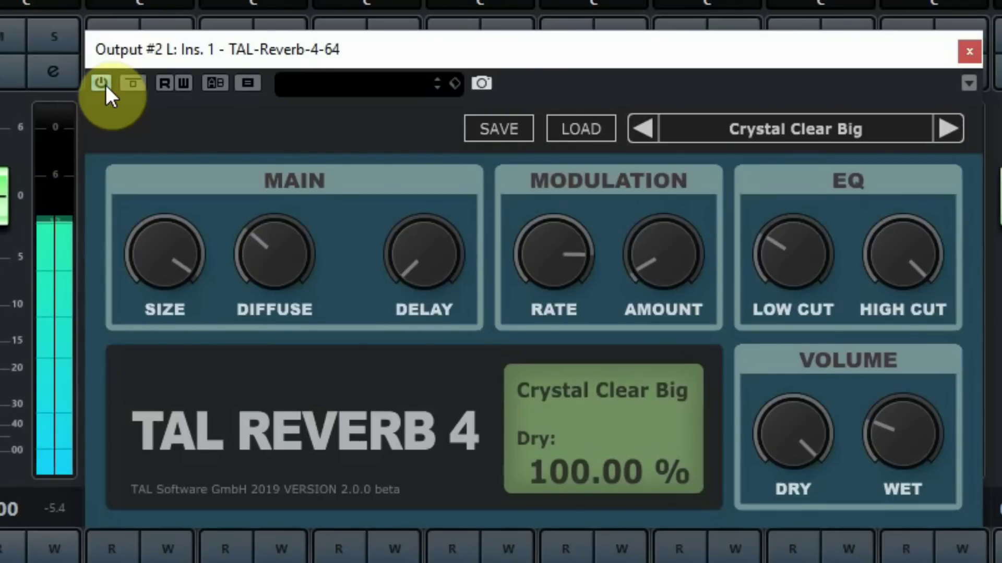
left_click(948, 129)
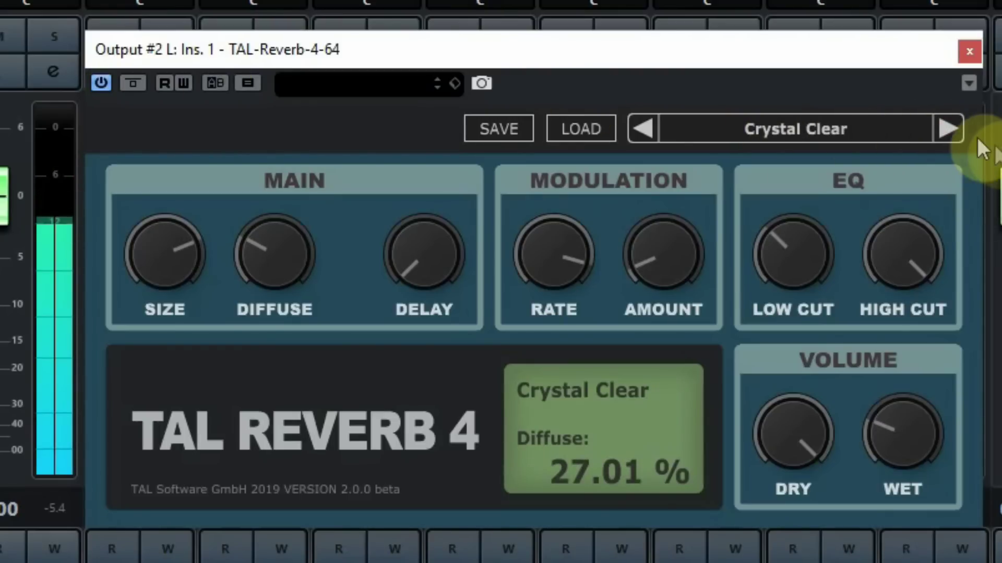
left_click(947, 129)
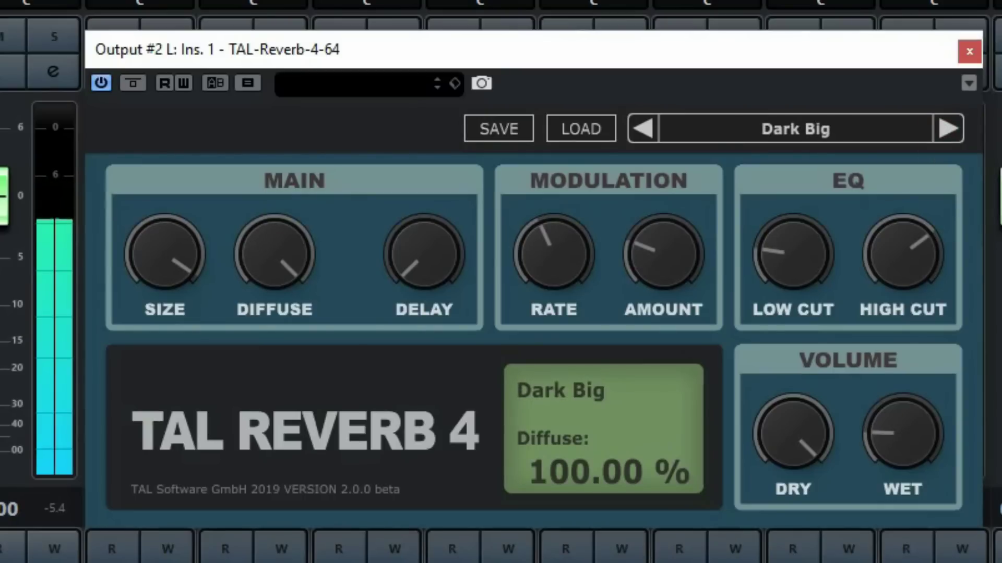
left_click(947, 130)
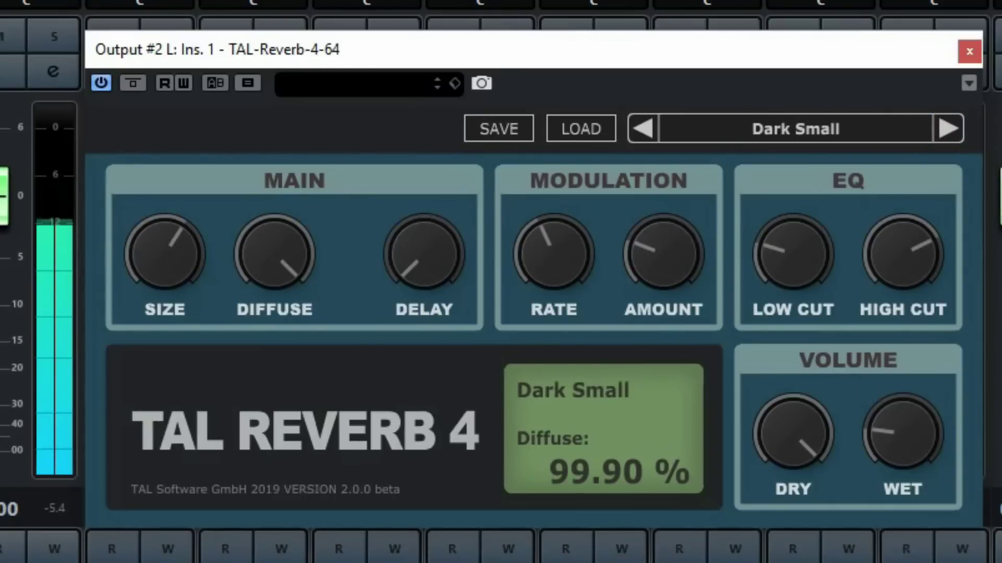
left_click(948, 129)
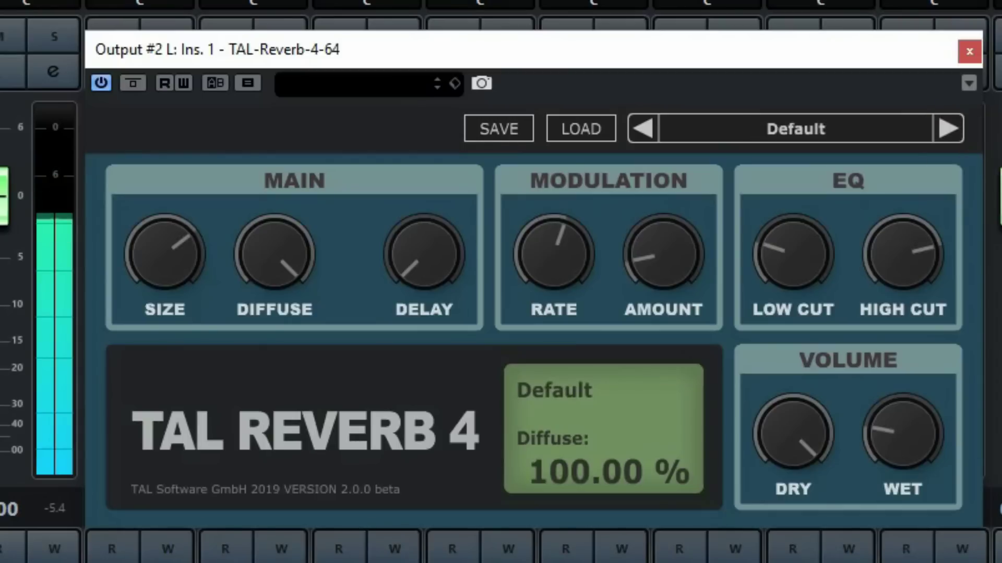
left_click(948, 128)
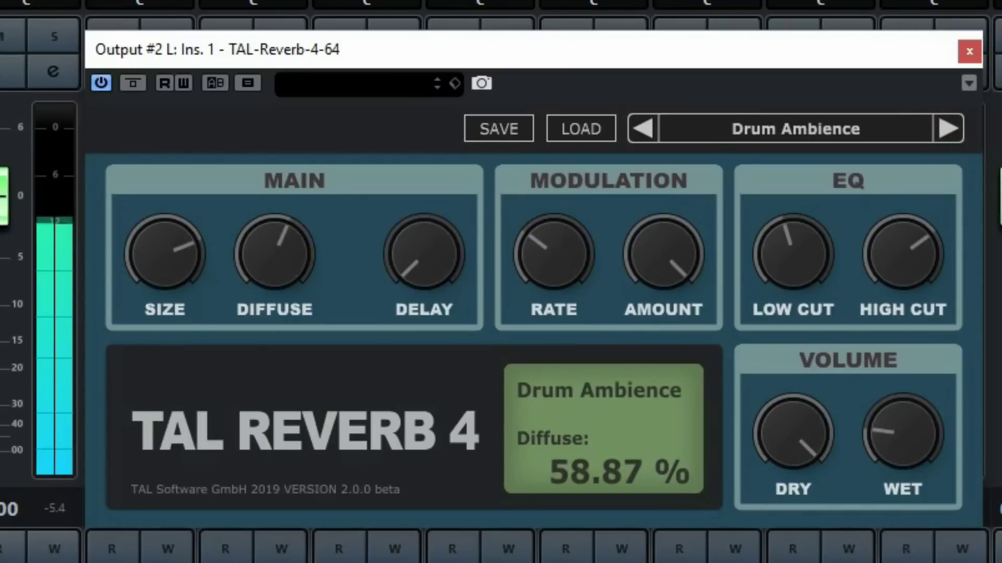
left_click_drag(907, 428, 896, 327)
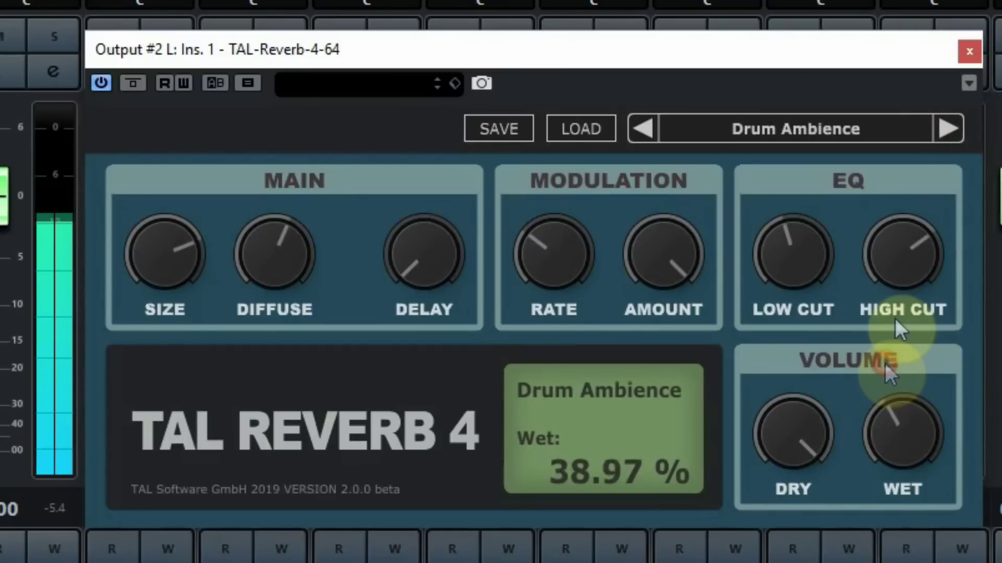
Step: Try Drums Mid-Range at about 35% wet, then step through Kick Boom to Nicks01
left_click(945, 127)
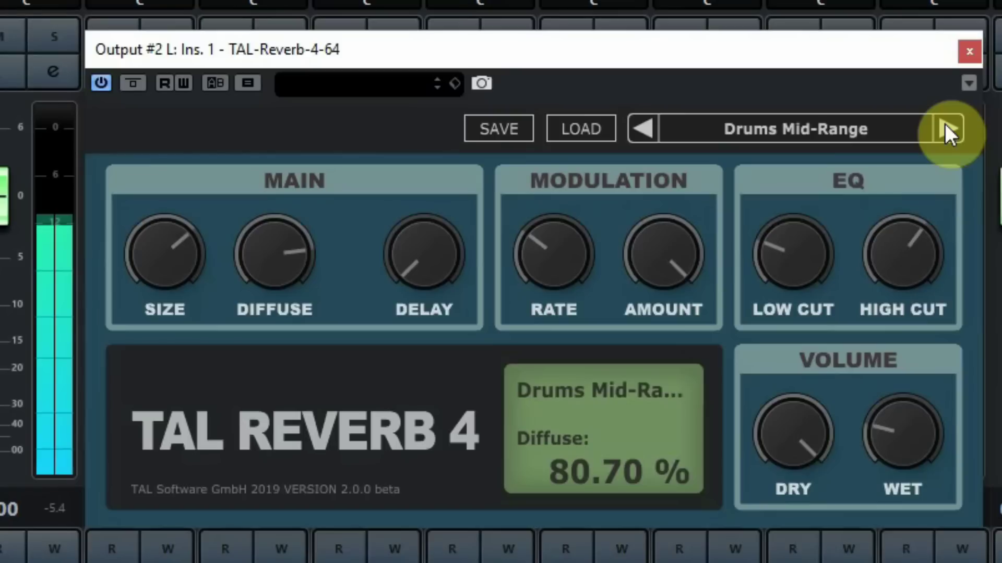
left_click_drag(883, 444, 898, 369)
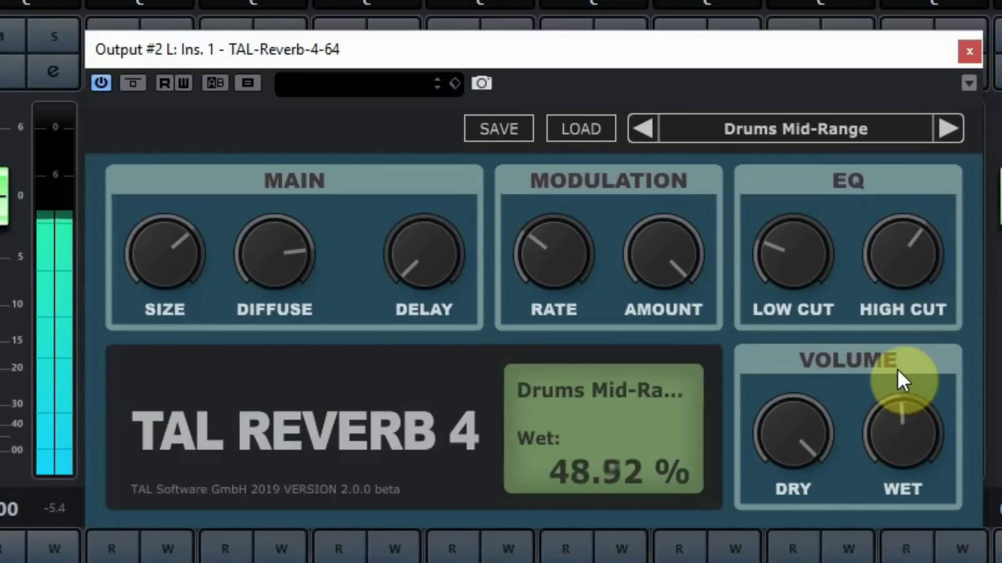
left_click(956, 130)
left_click(947, 130)
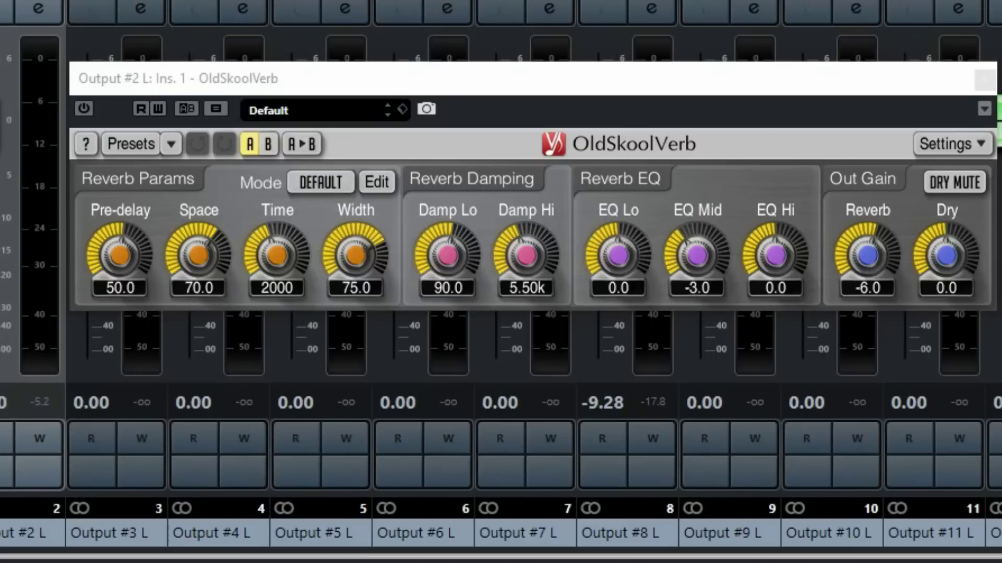
Step: Glance at OldSkoolVerb's preset manager, then compare the B and A settings slots
left_click(131, 140)
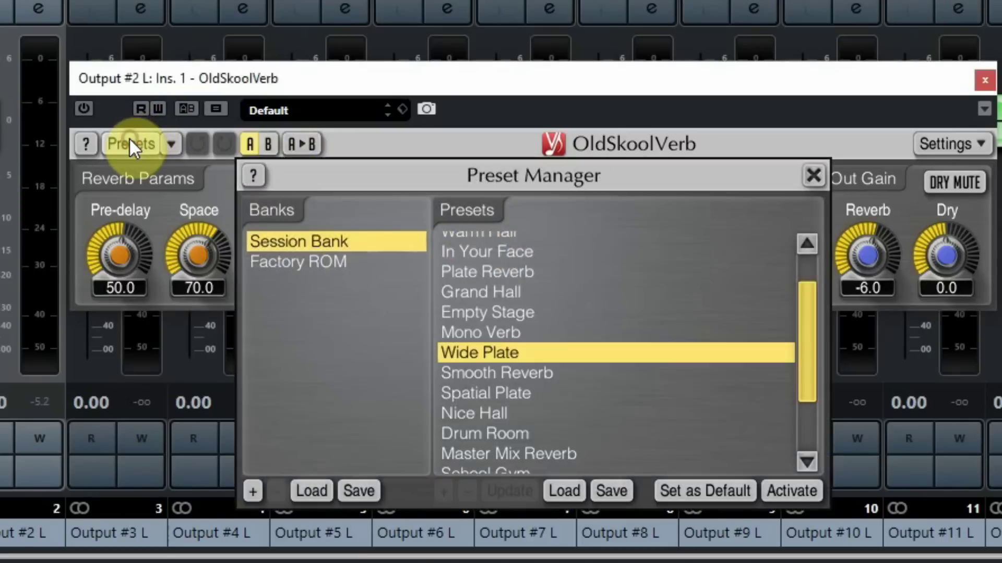
left_click(133, 138)
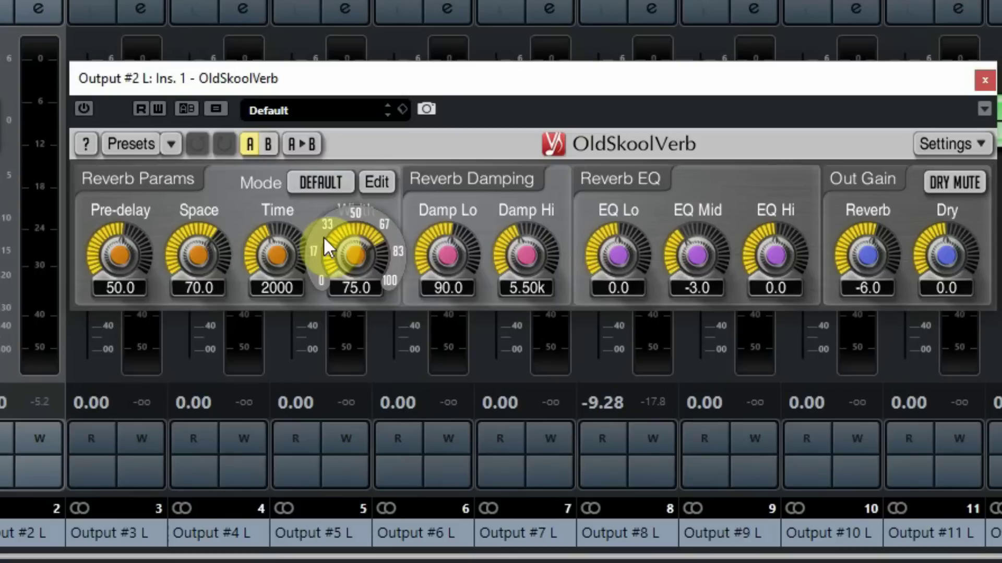
left_click(268, 143)
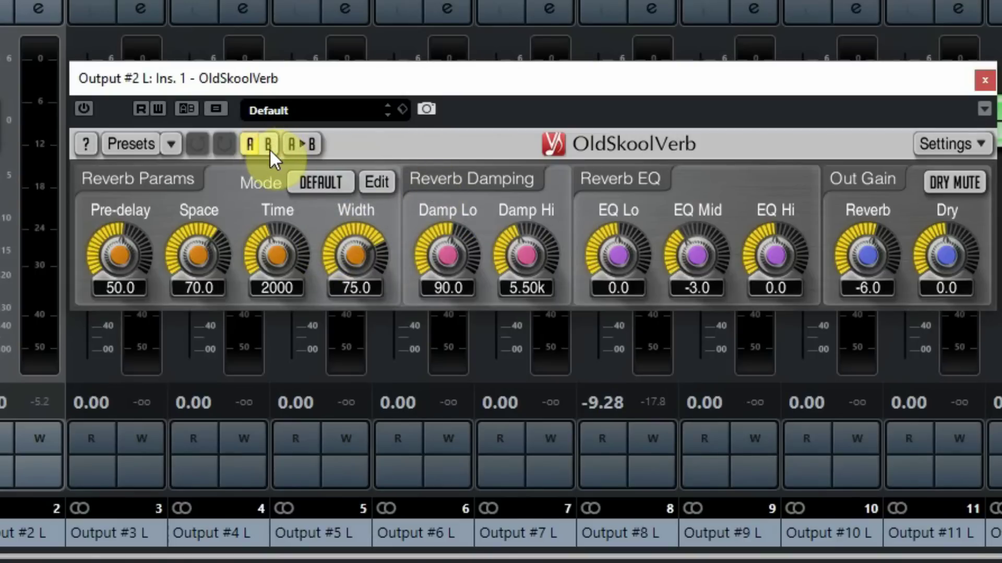
left_click(249, 147)
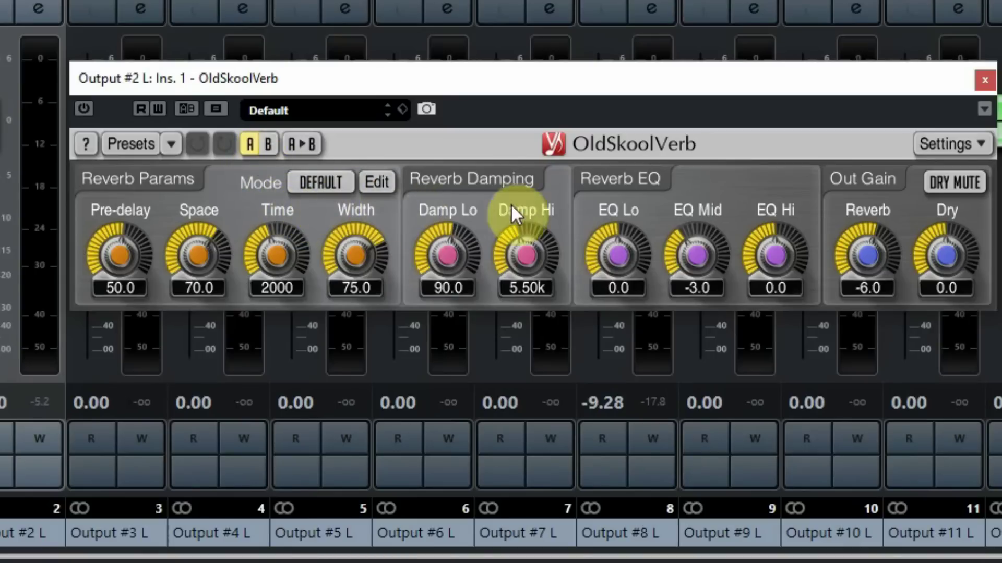
Step: Raise OldSkoolVerb's EQ Hi to 0.7 and briefly mute, then unmute, the dry signal
left_click_drag(794, 255, 849, 248)
left_click(976, 180)
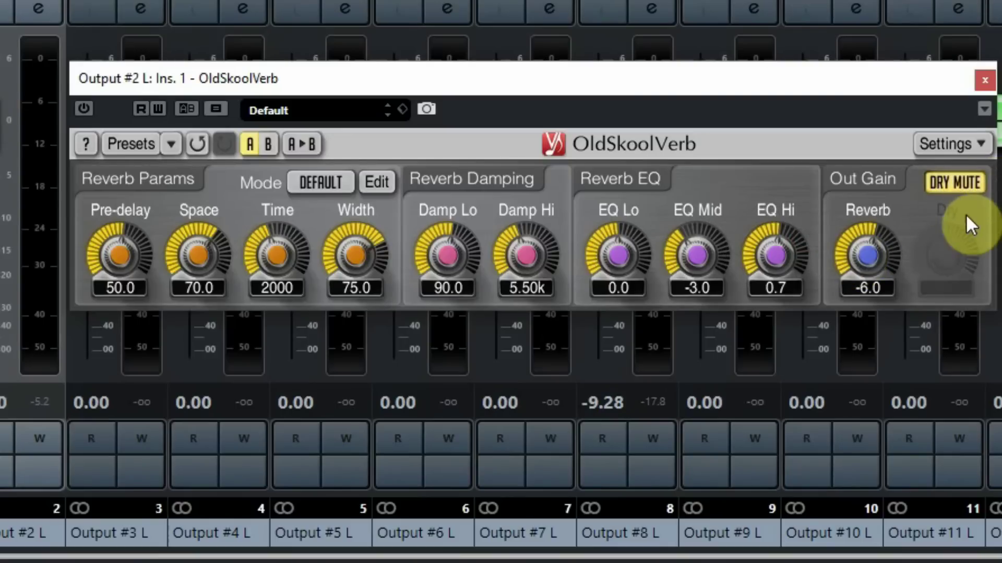
left_click(963, 183)
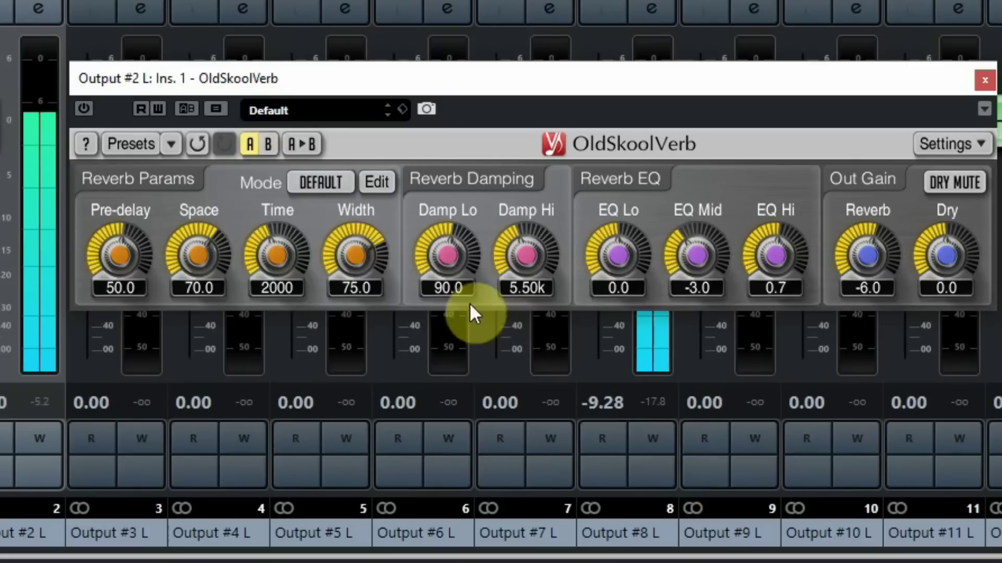
Step: Turn OldSkoolVerb on and load the Bright Studio factory preset
left_click(85, 108)
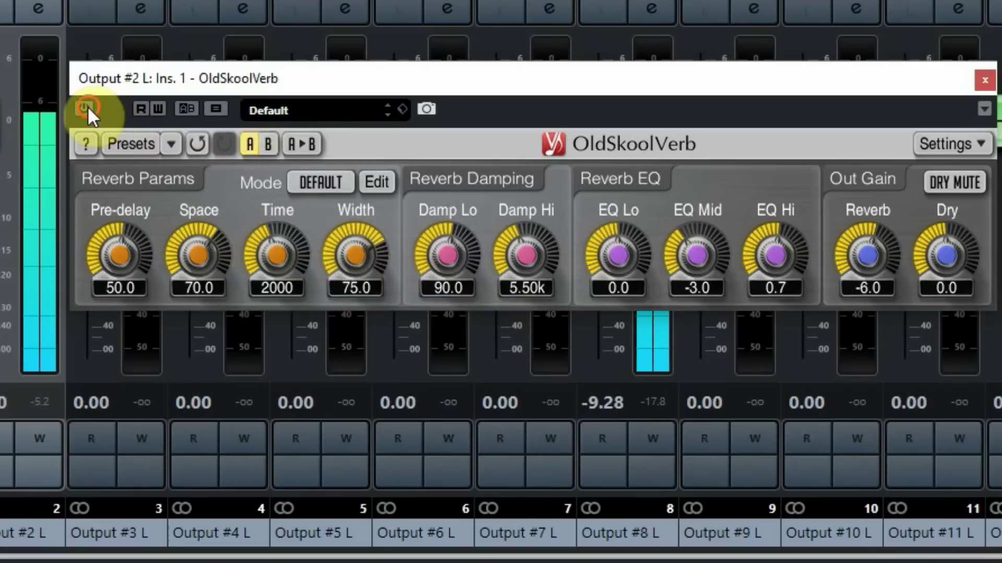
left_click(85, 107)
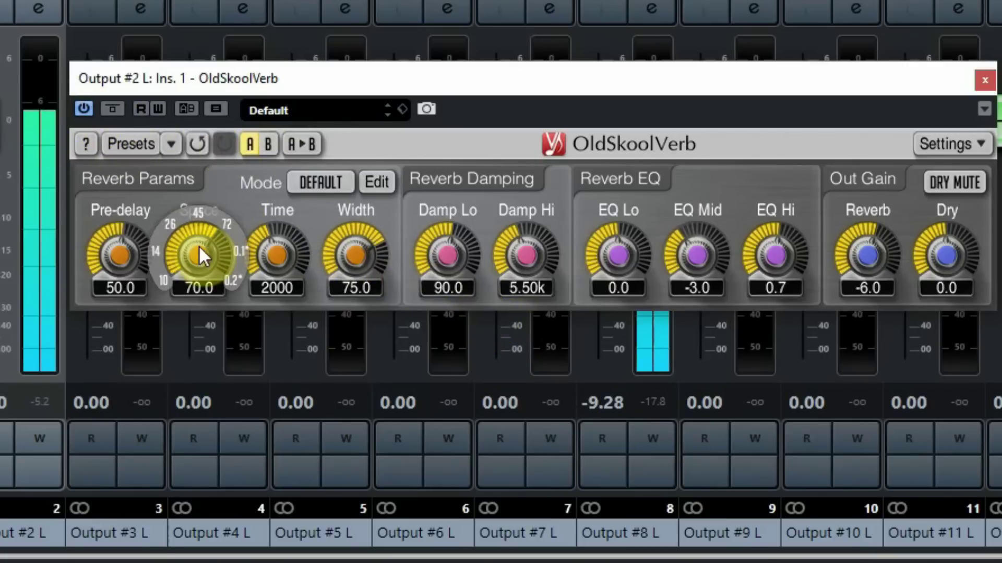
left_click(171, 145)
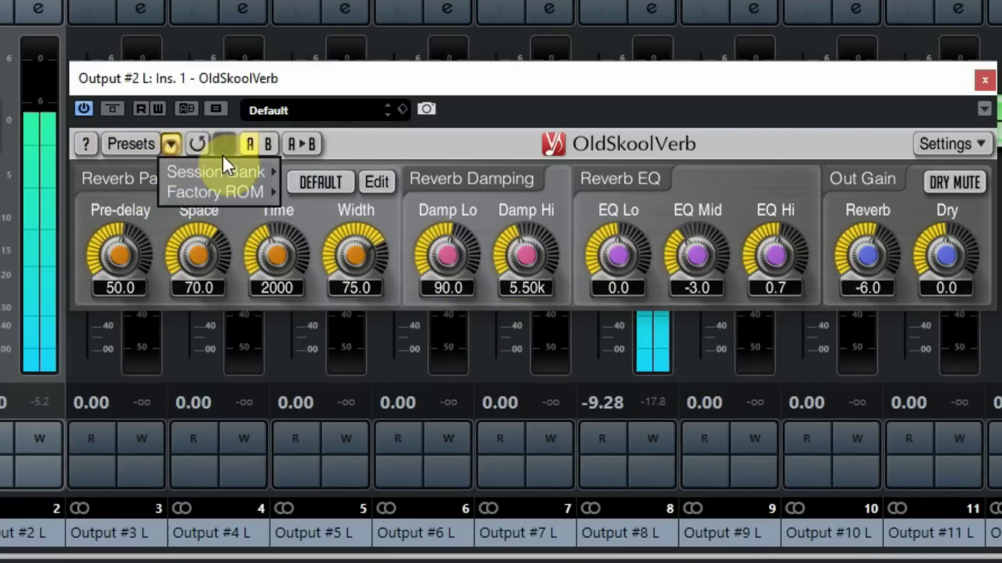
mouse_move(225, 188)
left_click(320, 216)
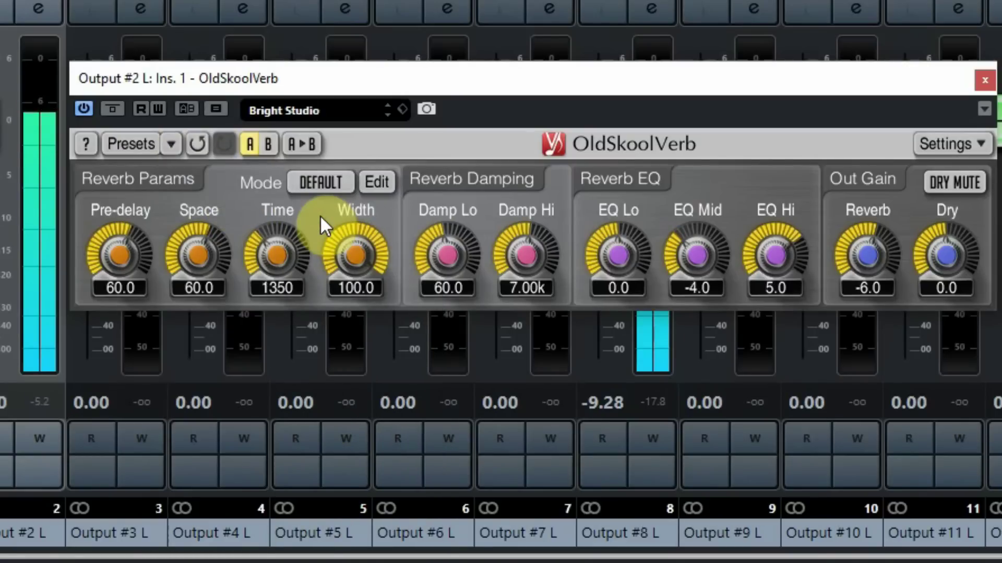
Step: In the Preset Manager, audition Mono Verb, Plate Reverb and Smooth Reverb
left_click(168, 149)
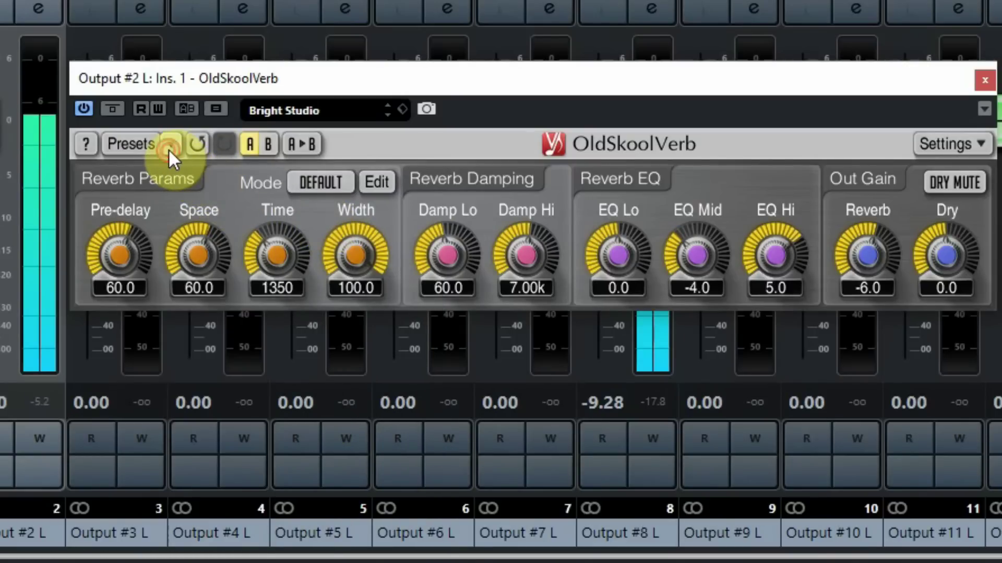
left_click(155, 145)
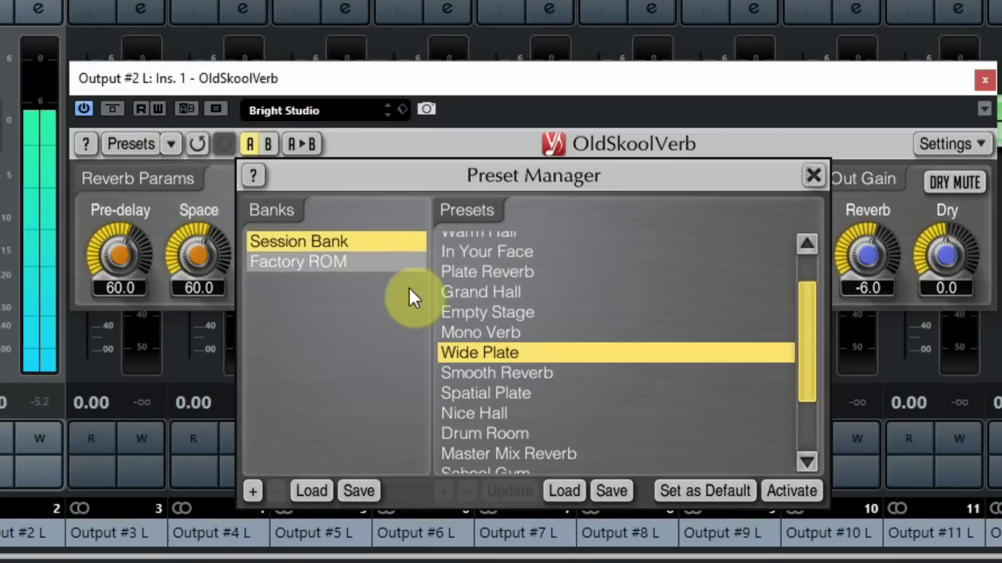
left_click(489, 332)
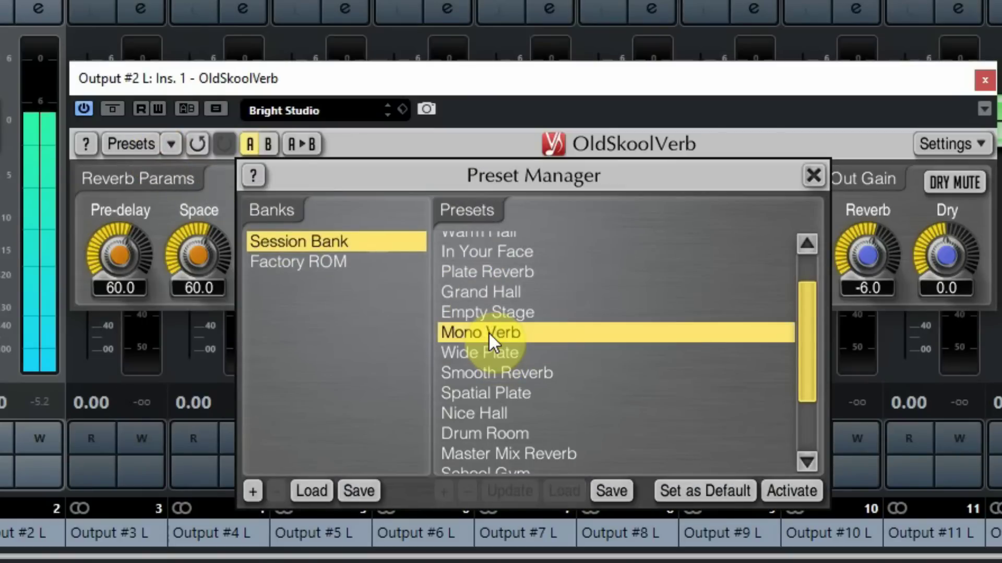
double_click(489, 332)
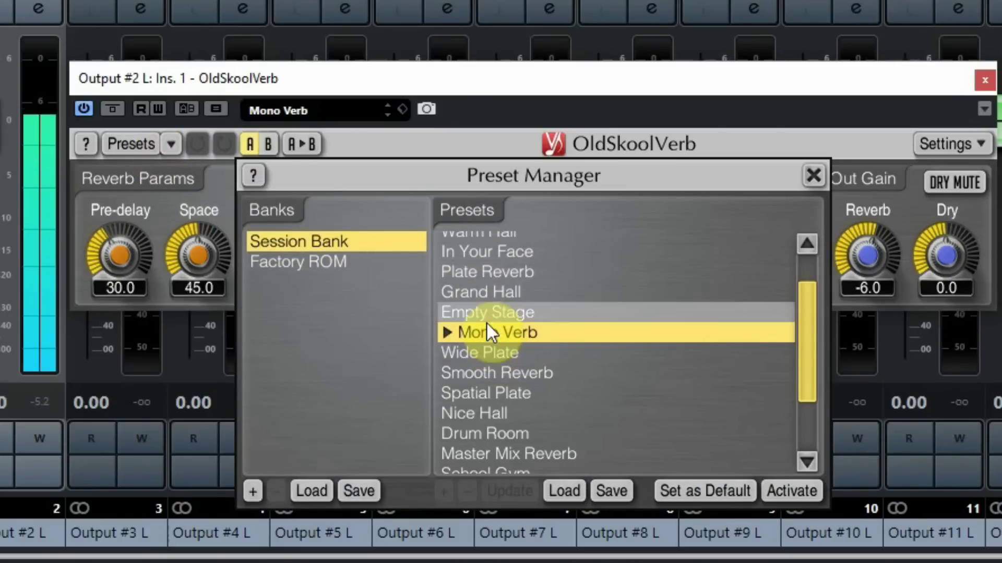
double_click(490, 275)
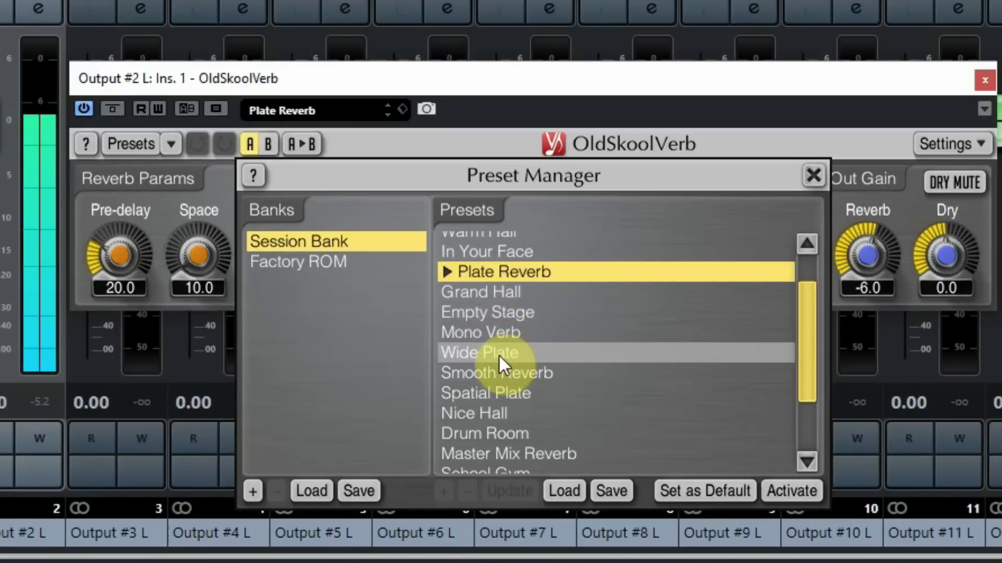
double_click(496, 372)
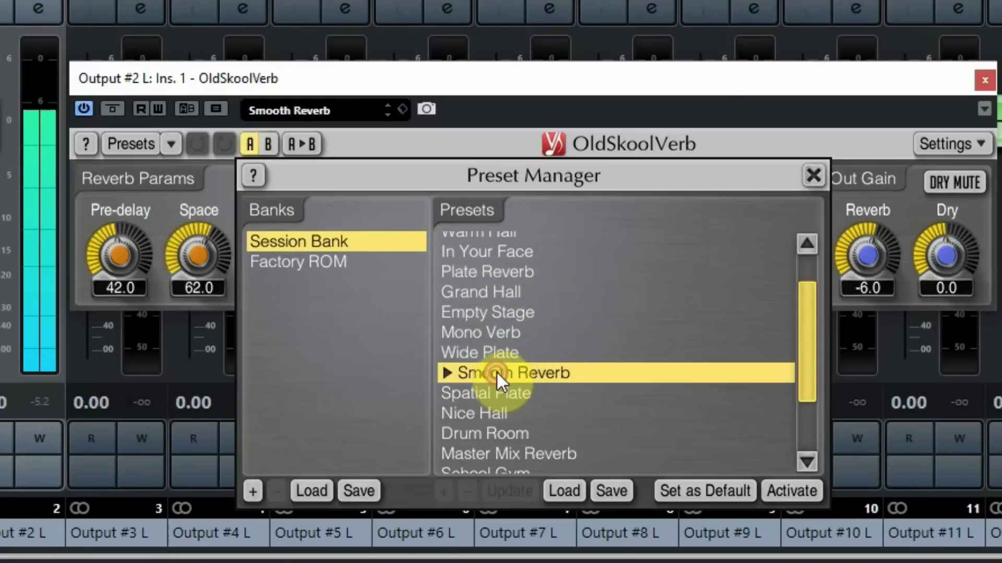
Step: Audition Nice Hall, Master Mix Reverb, Big Reflective Room and Deep Reverb, ending on OldSkoolSinger
double_click(483, 411)
scroll(483, 409, "down", 4)
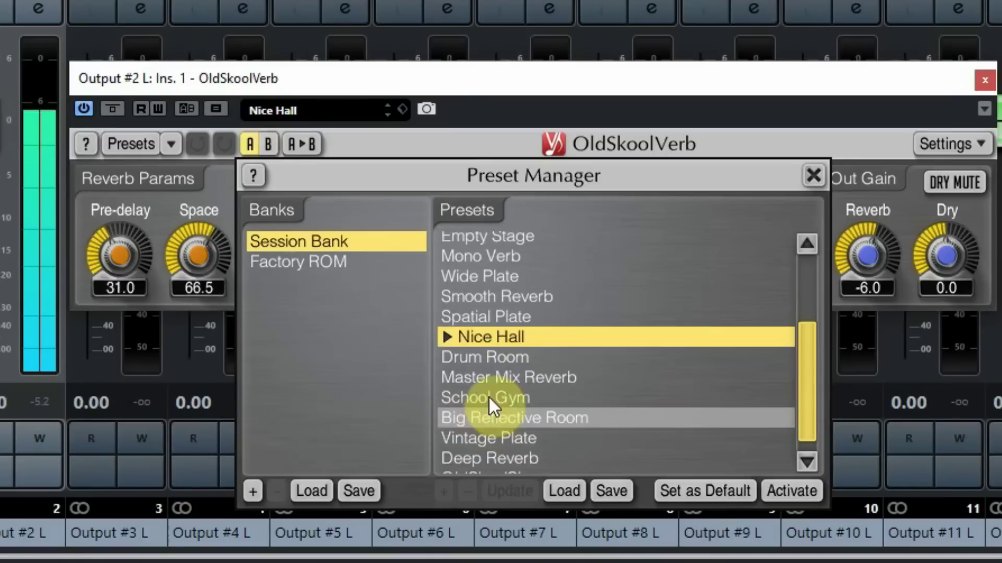
double_click(494, 382)
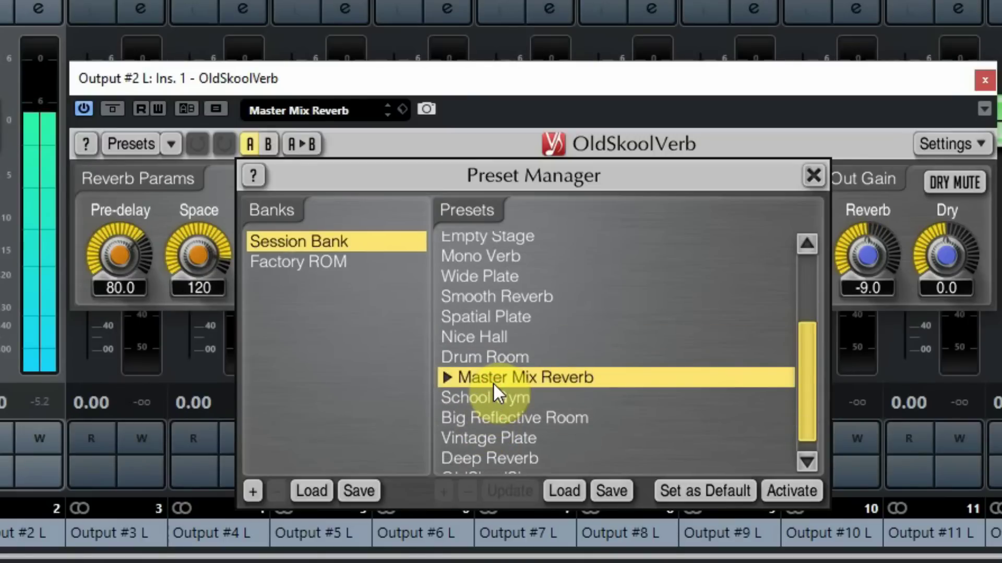
double_click(501, 419)
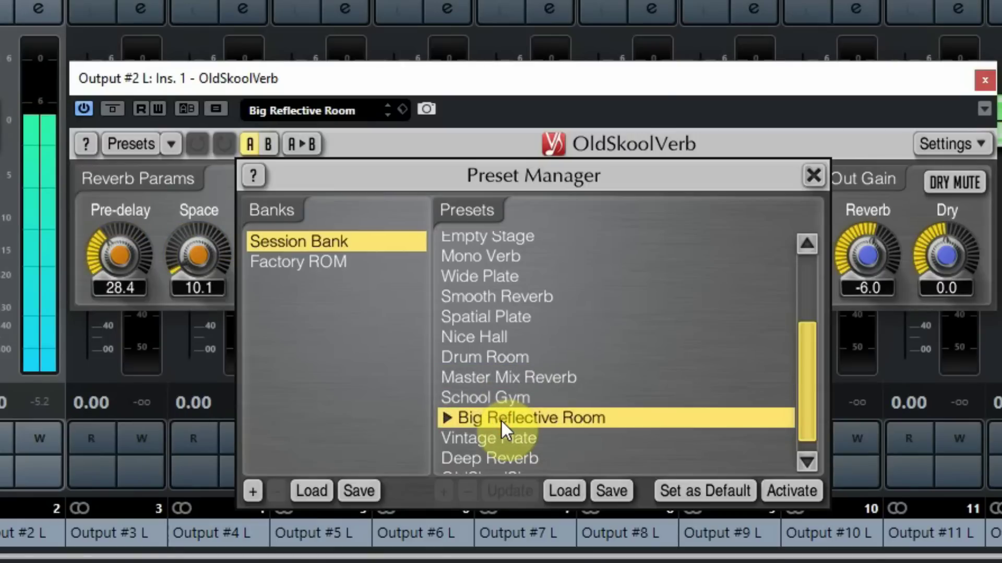
double_click(511, 458)
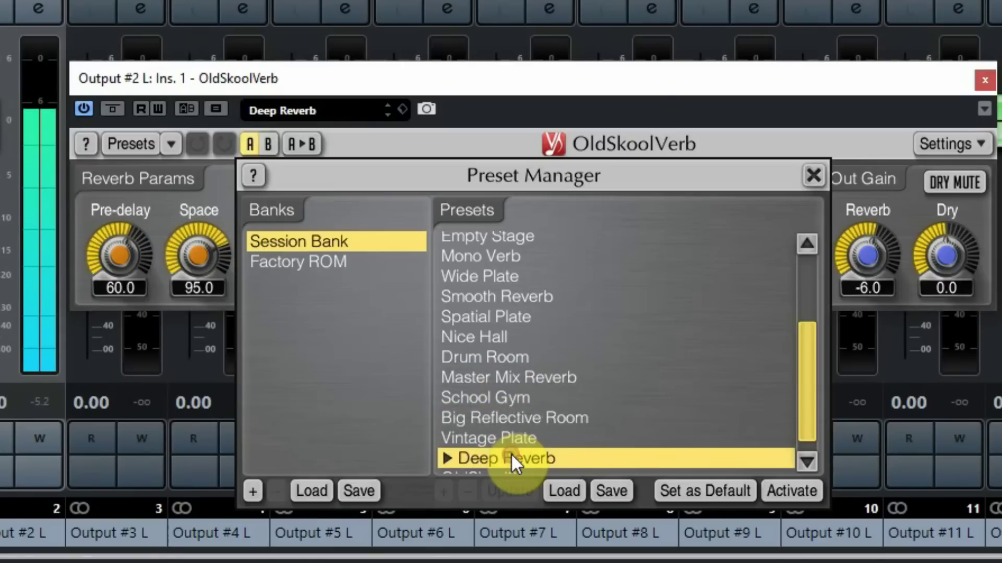
scroll(511, 454, "down", 1)
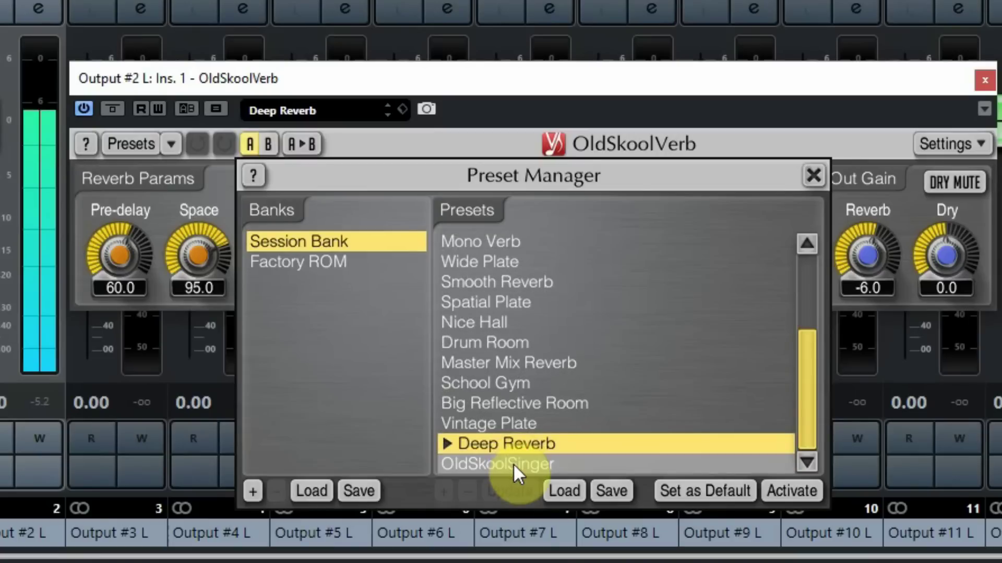
double_click(511, 462)
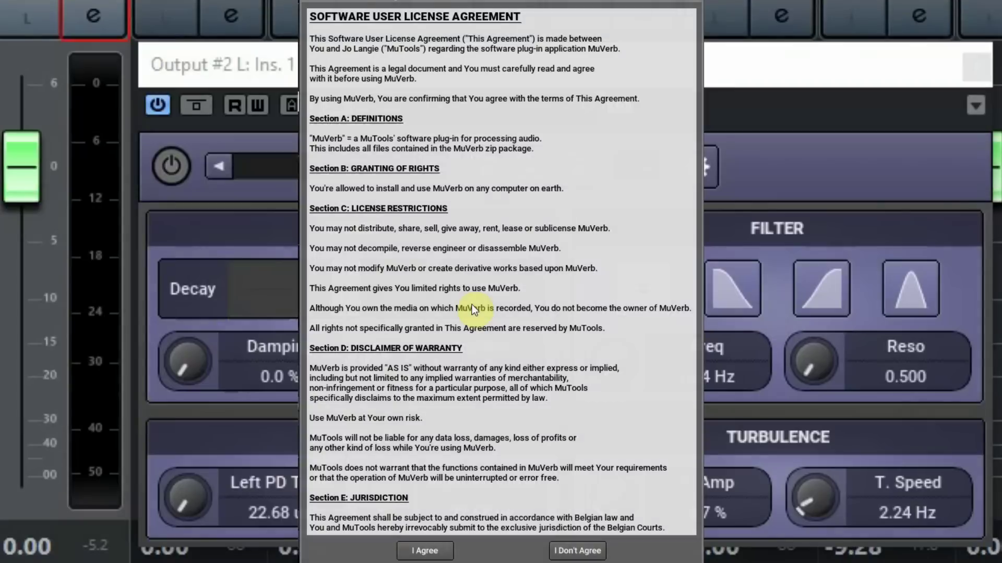
Step: Accept MuVerb's license and browse its Factory Presets > Effects > Reverb folder
left_click(425, 551)
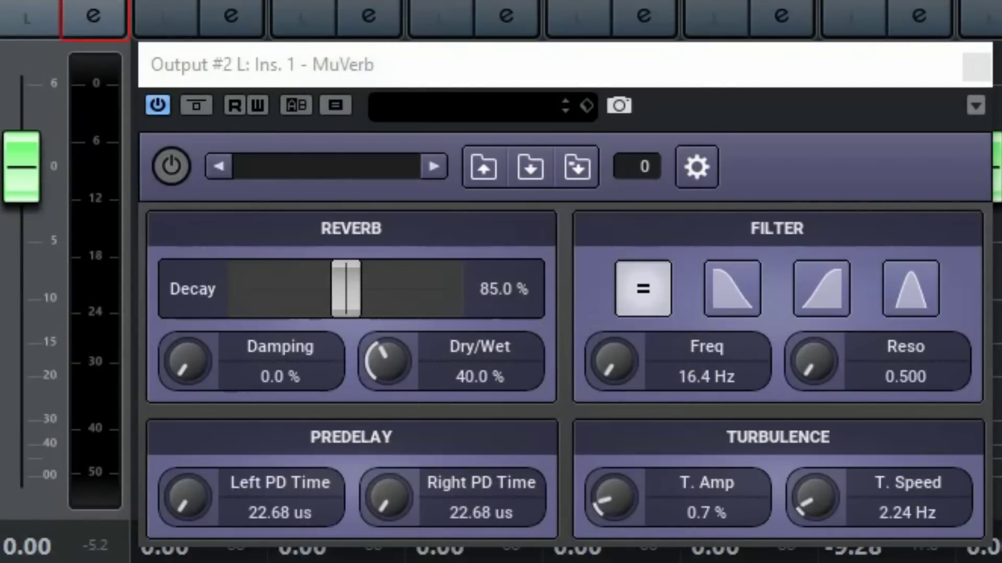
left_click(356, 170)
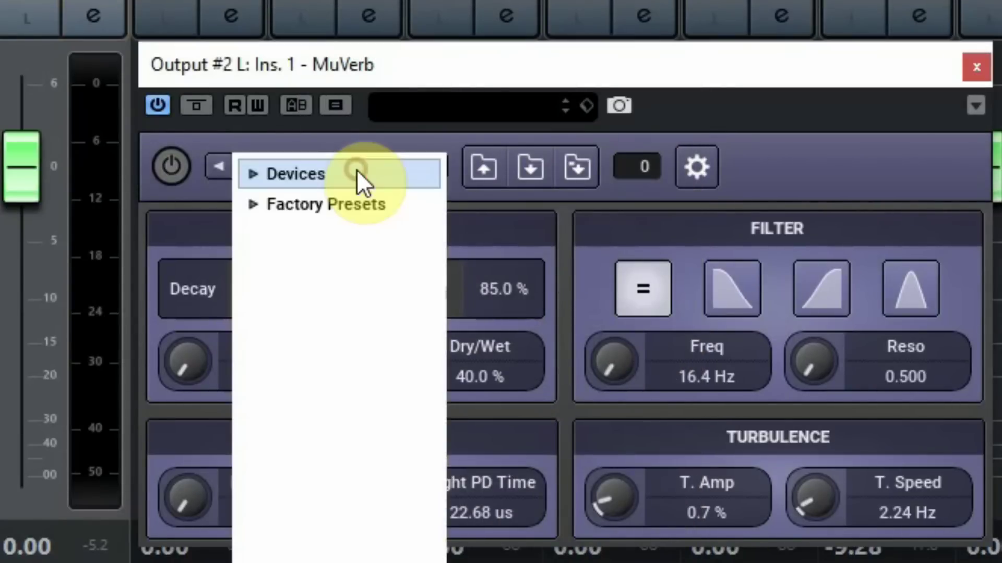
left_click(336, 210)
left_click(309, 234)
left_click(319, 264)
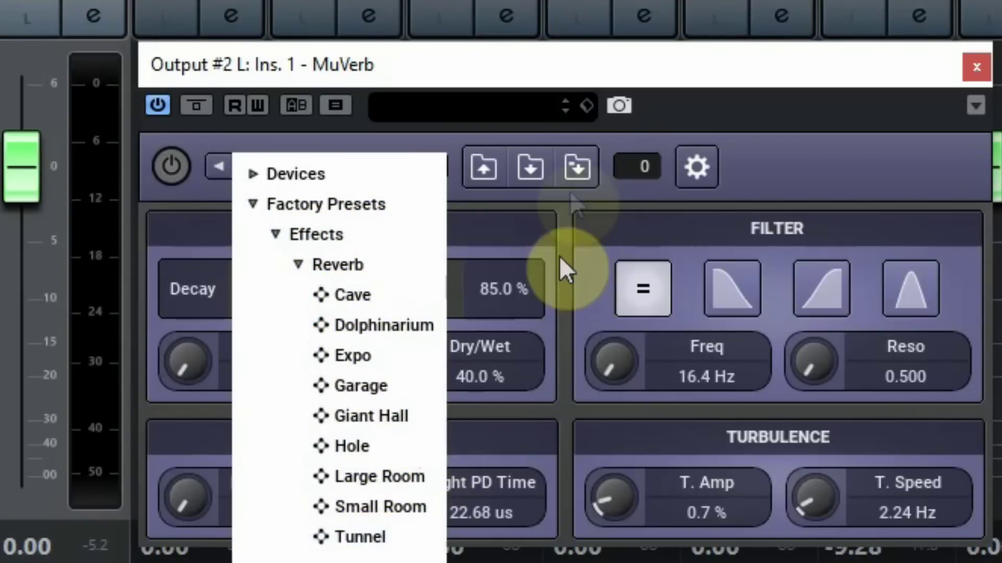
left_click(543, 86)
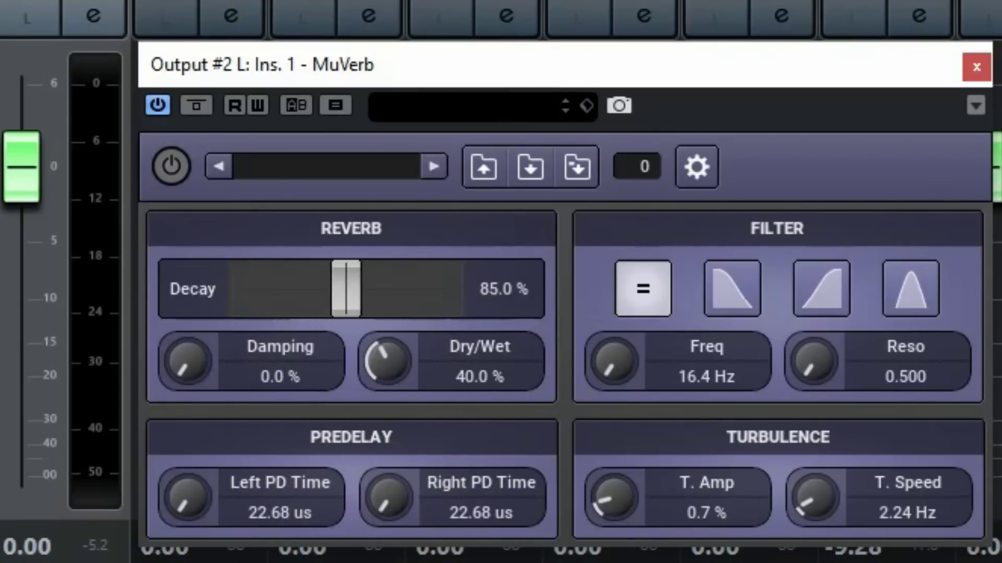
Step: Play the drums and step MuVerb from Cave through Garage, Giant Hall and Large Room to Tunnel
key("space")
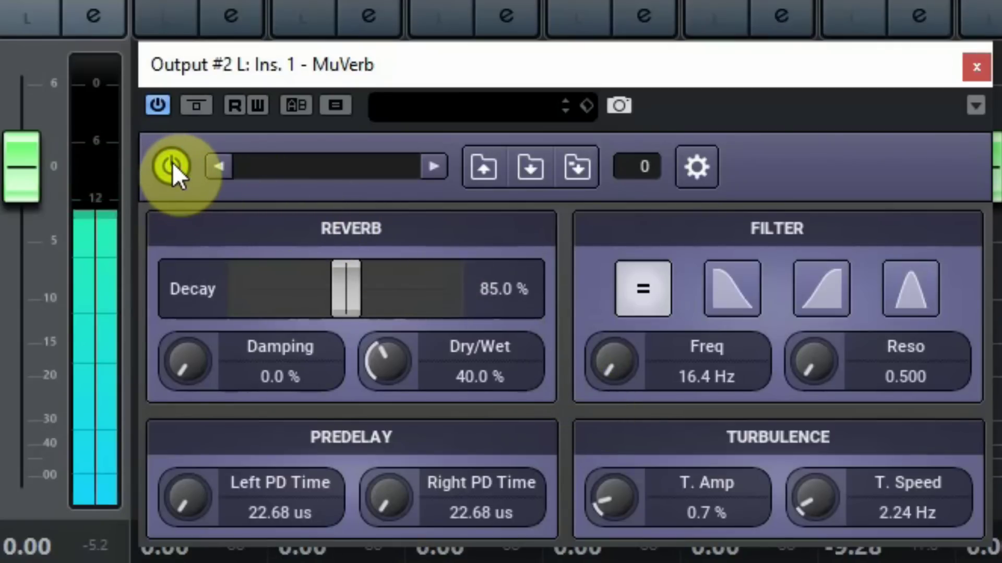
left_click(431, 167)
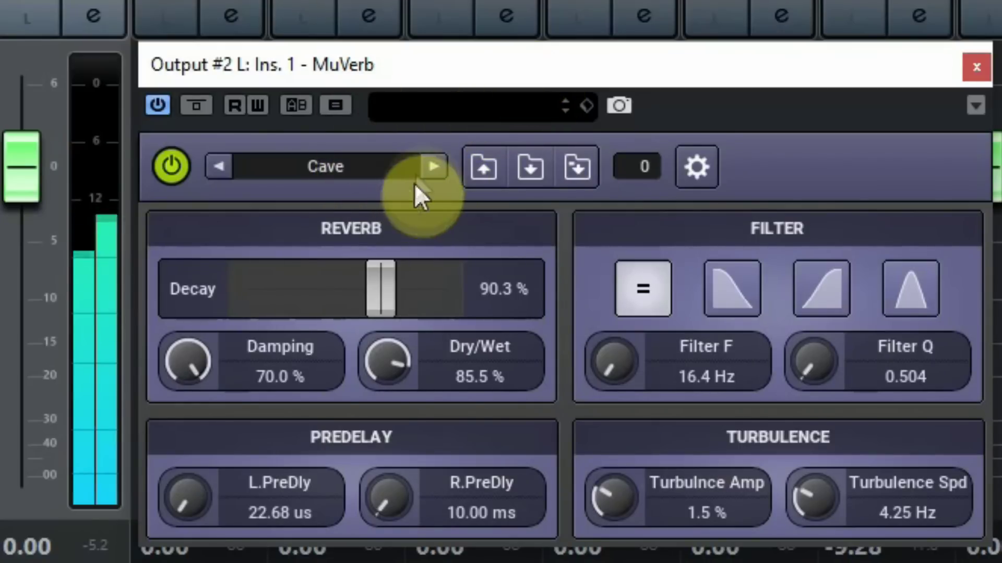
left_click(423, 166)
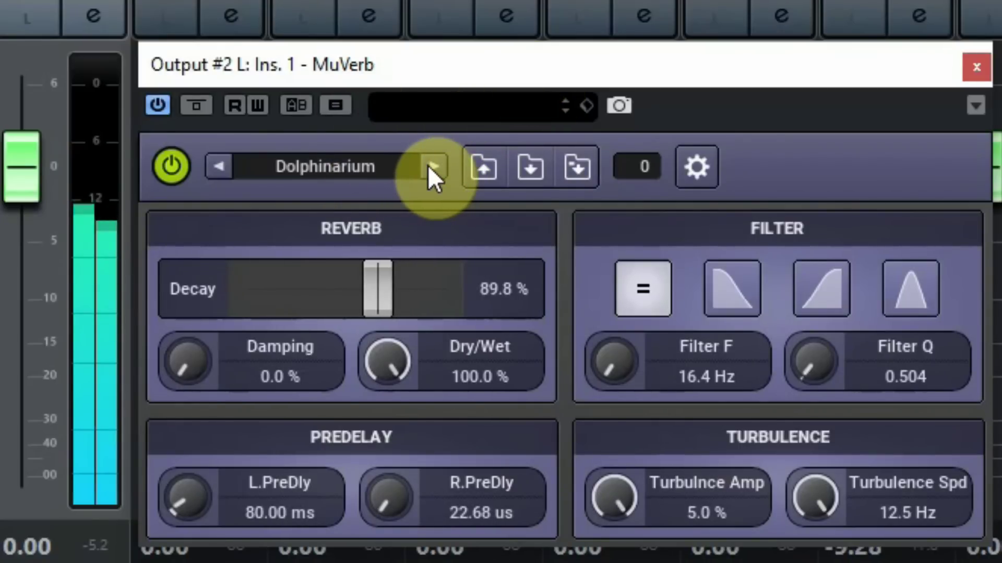
left_click(429, 166)
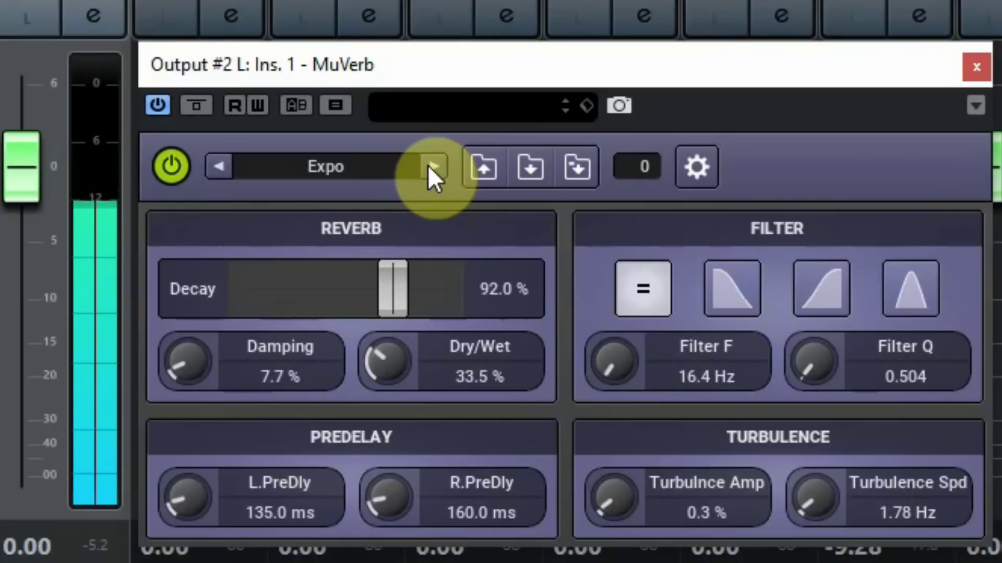
left_click(429, 166)
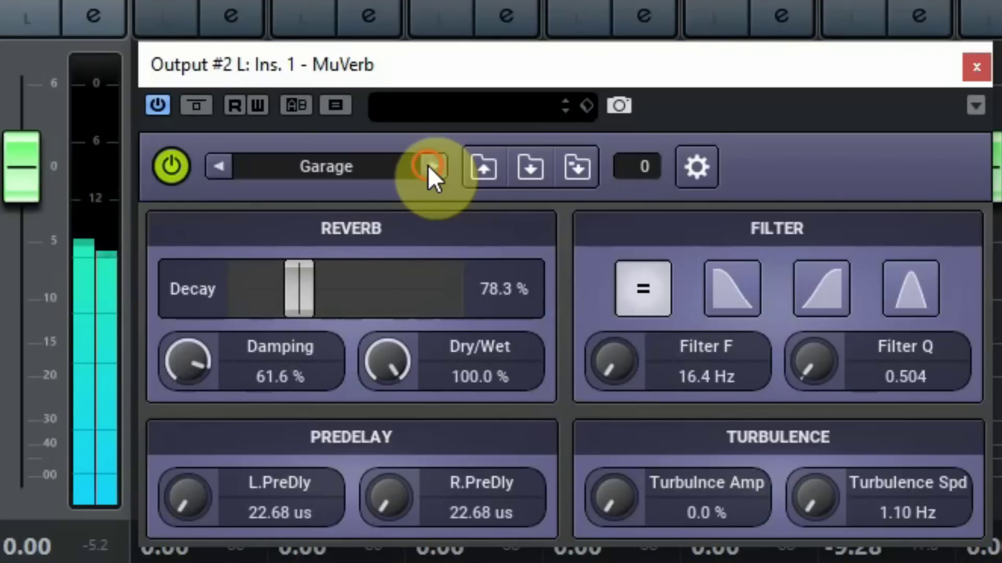
left_click(429, 166)
left_click(429, 166)
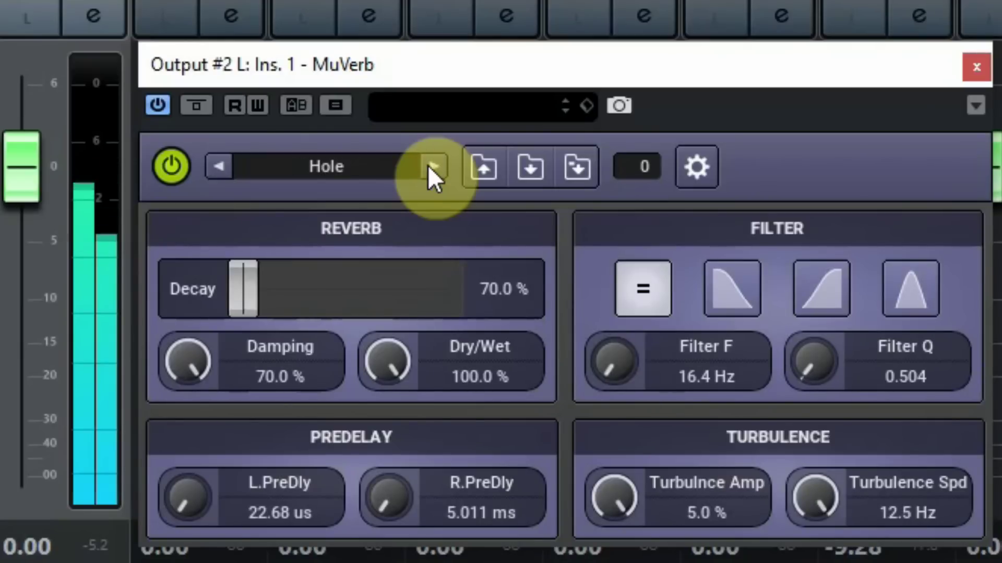
left_click(428, 166)
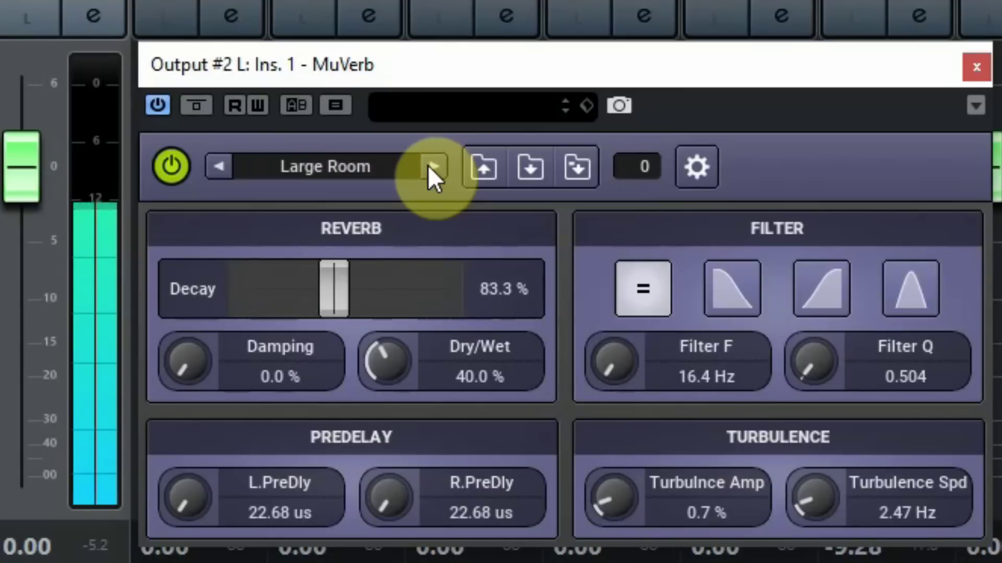
left_click(429, 166)
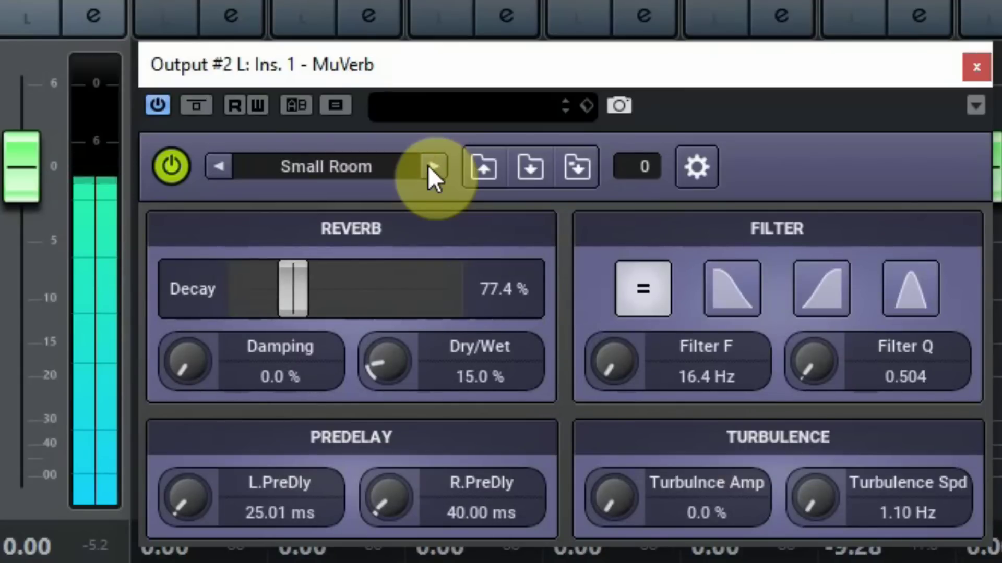
left_click(429, 166)
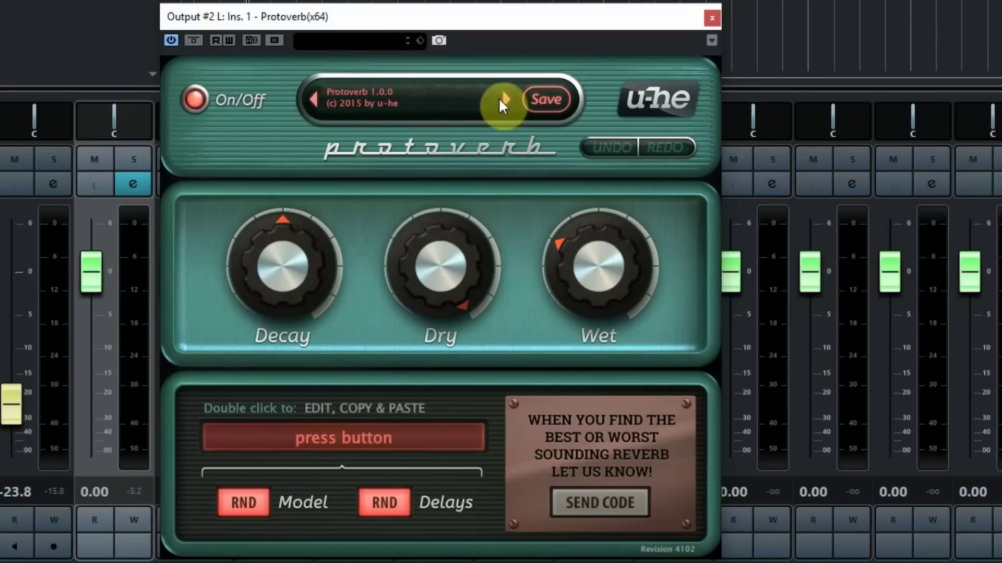
Step: Step Protoverb through Boomy Drum Room, Cathedral and Deep Room, then pick Drum Studio from the list
left_click(506, 99)
left_click(506, 99)
left_click(506, 98)
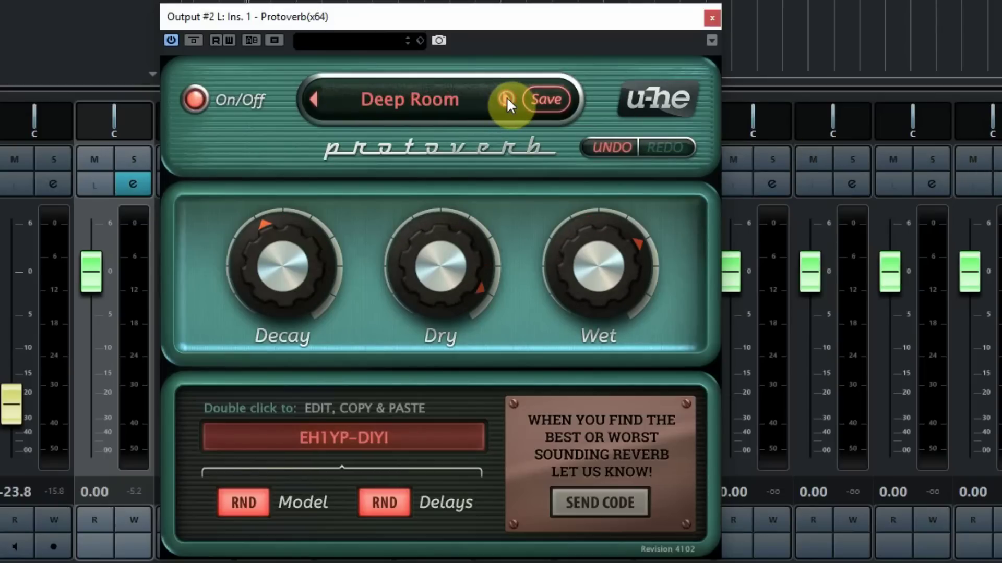
left_click(506, 98)
left_click(473, 99)
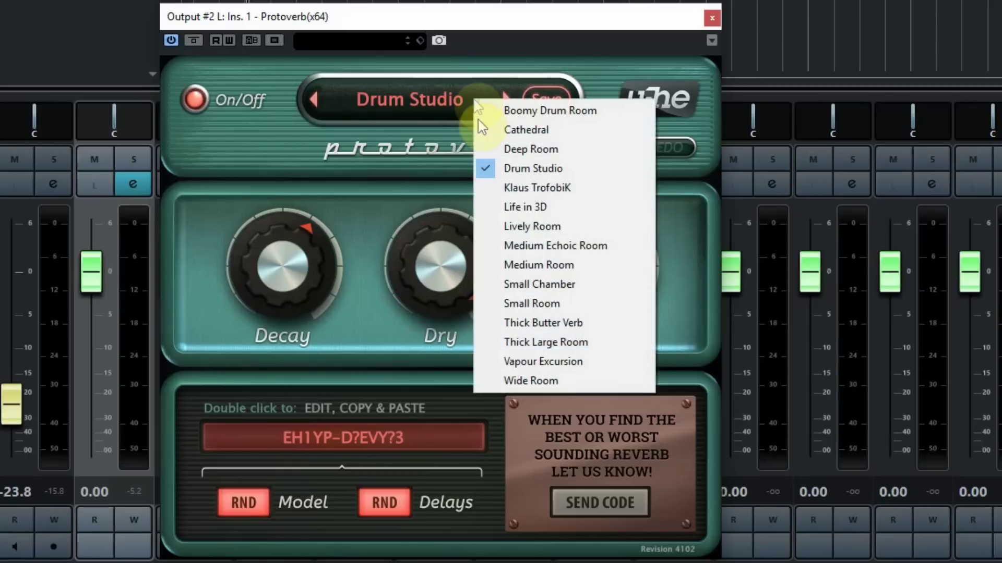
left_click(371, 217)
Step: Randomise Protoverb's reverb model and delay pattern several times, then return to Drum Studio
left_click(245, 502)
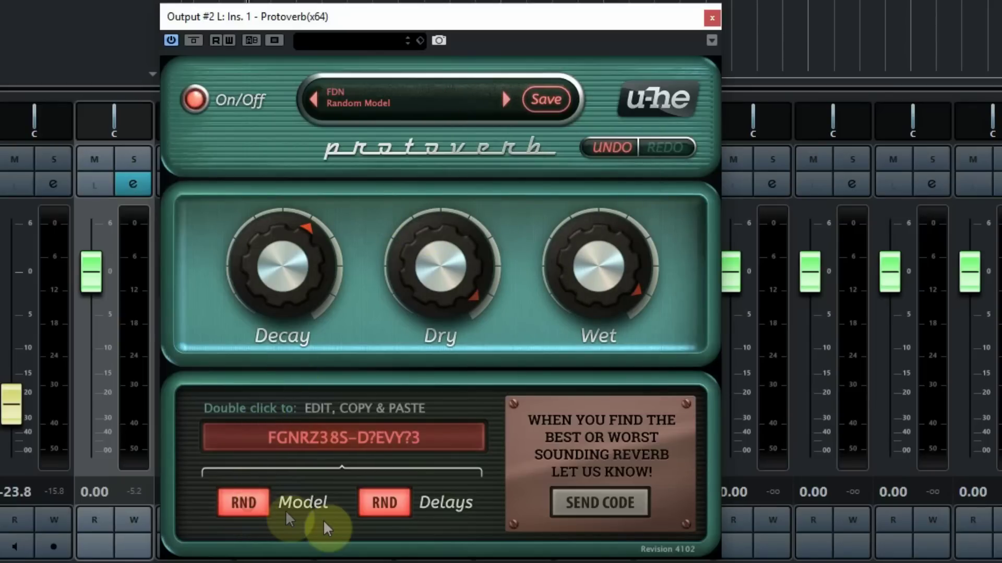
left_click(385, 506)
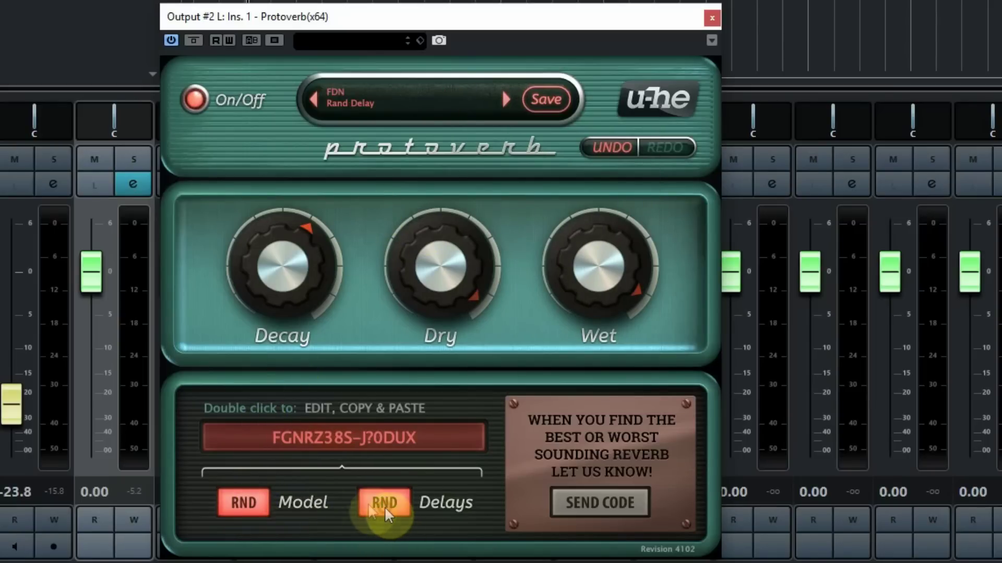
left_click(245, 501)
left_click(246, 501)
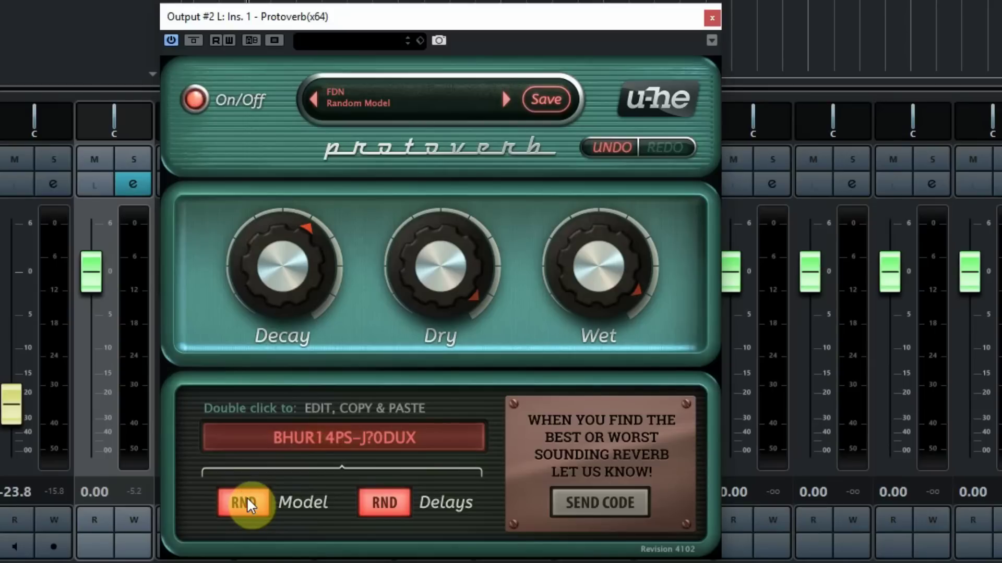
left_click(386, 504)
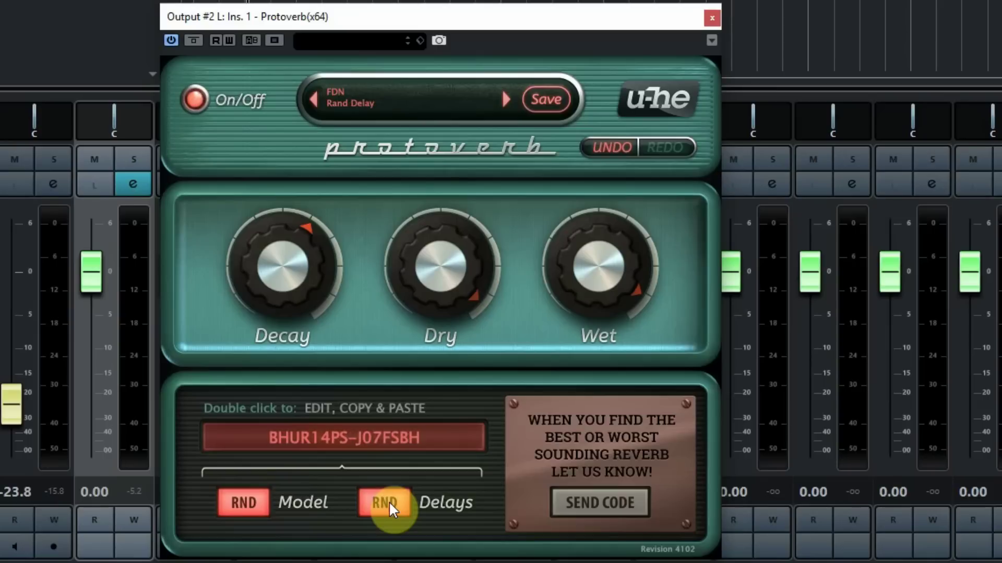
left_click(614, 502)
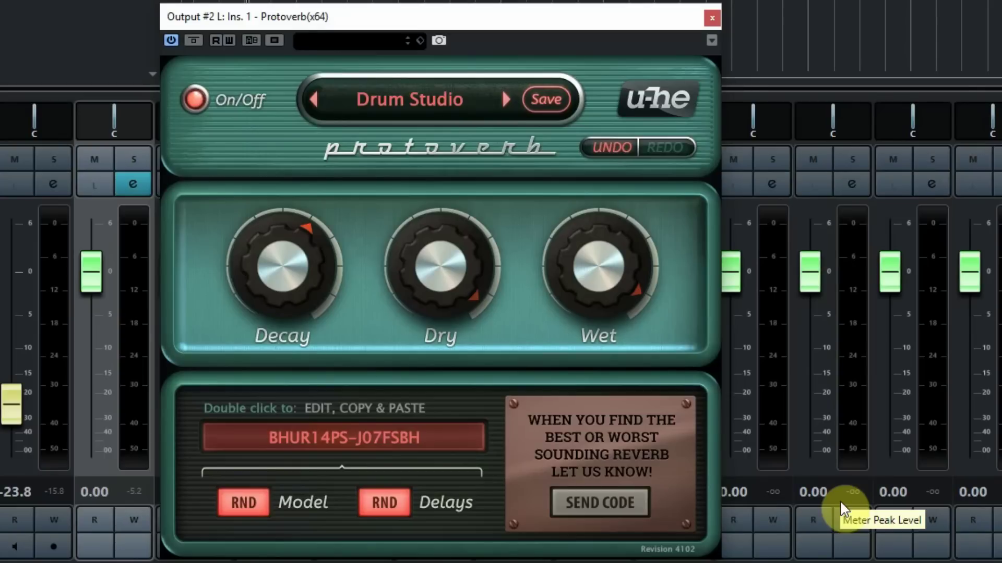
Step: Bypass and re-enable Protoverb, then audition Klaus TrofobiK, Life in 3D and Lively Room
left_click(193, 95)
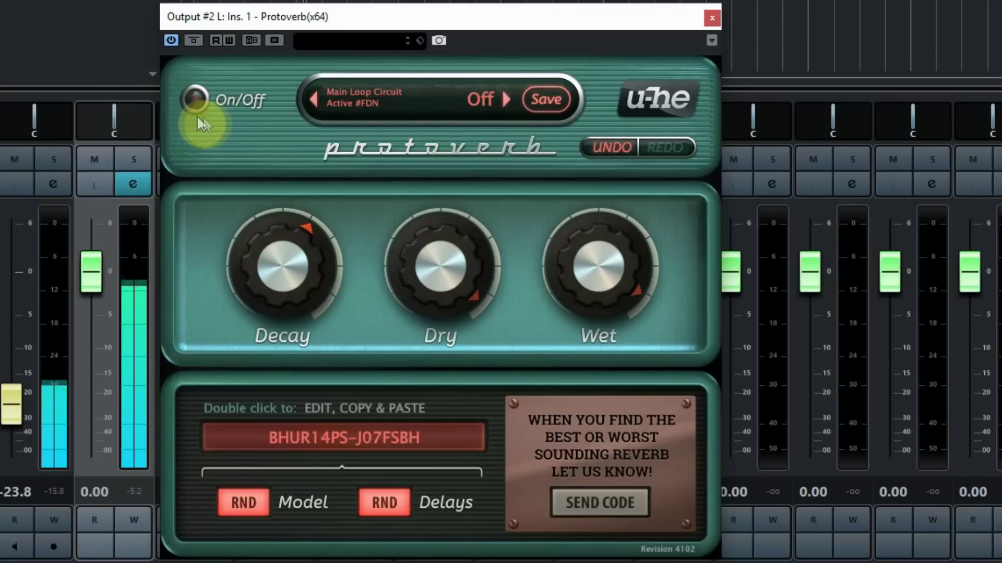
left_click(196, 100)
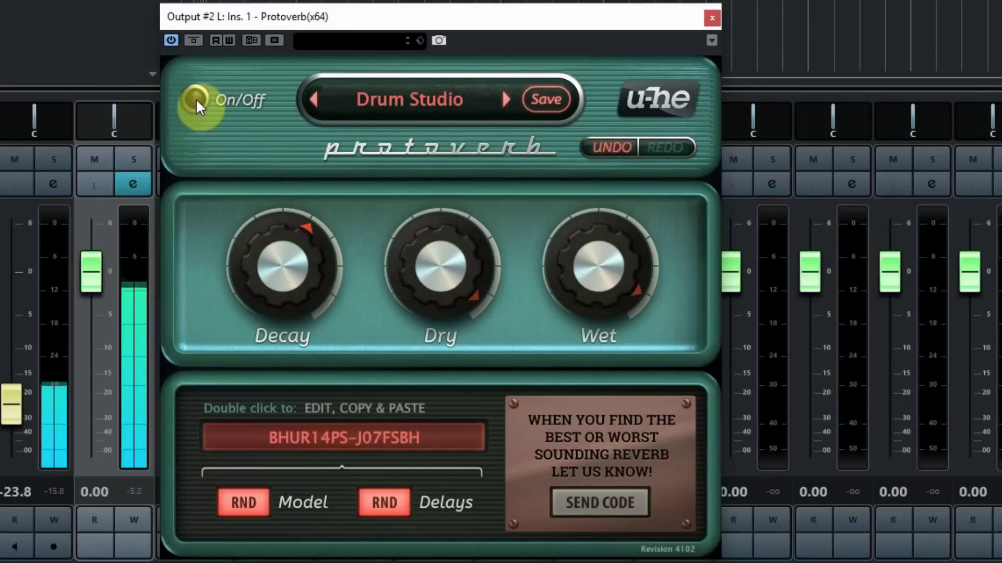
left_click(195, 98)
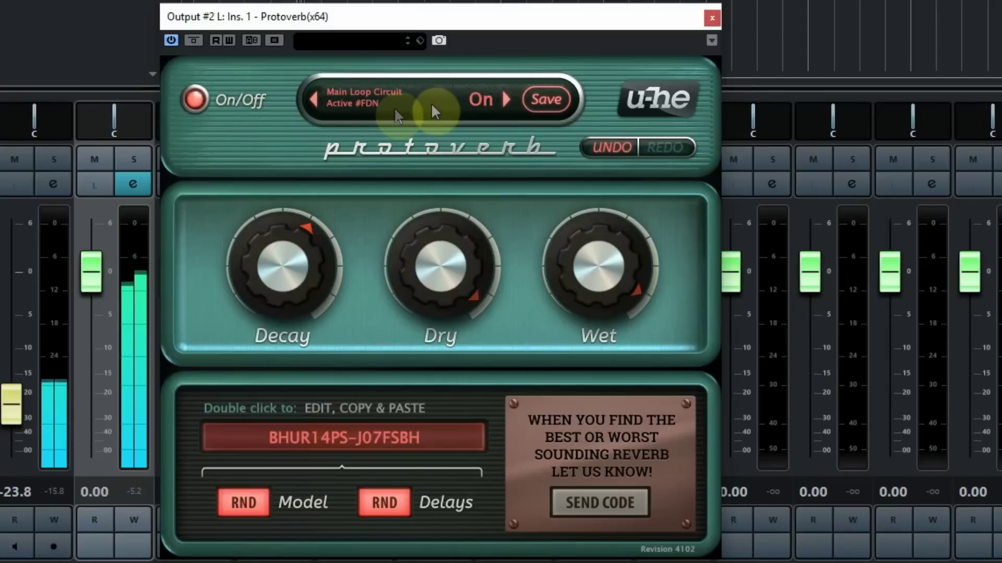
left_click(504, 100)
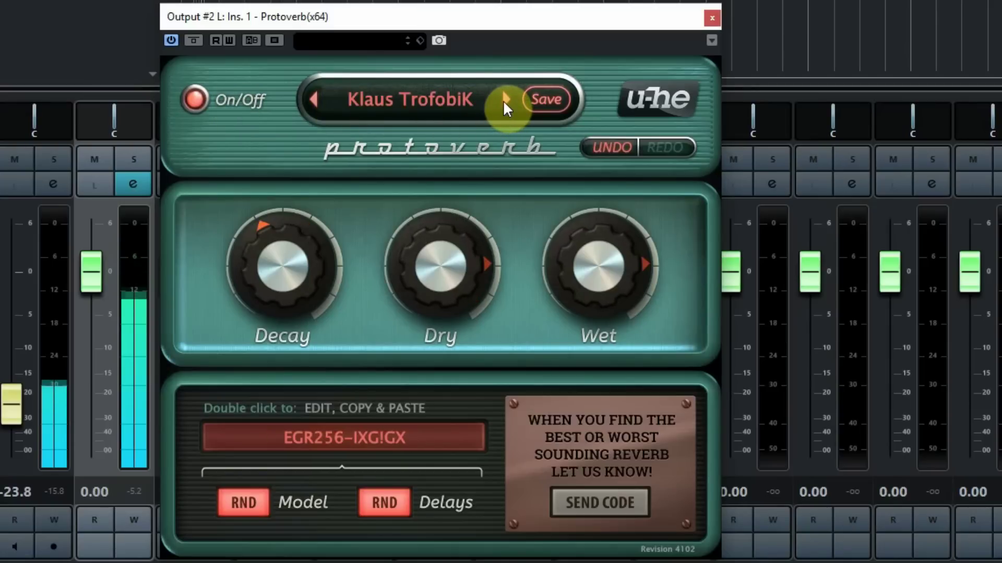
left_click(504, 101)
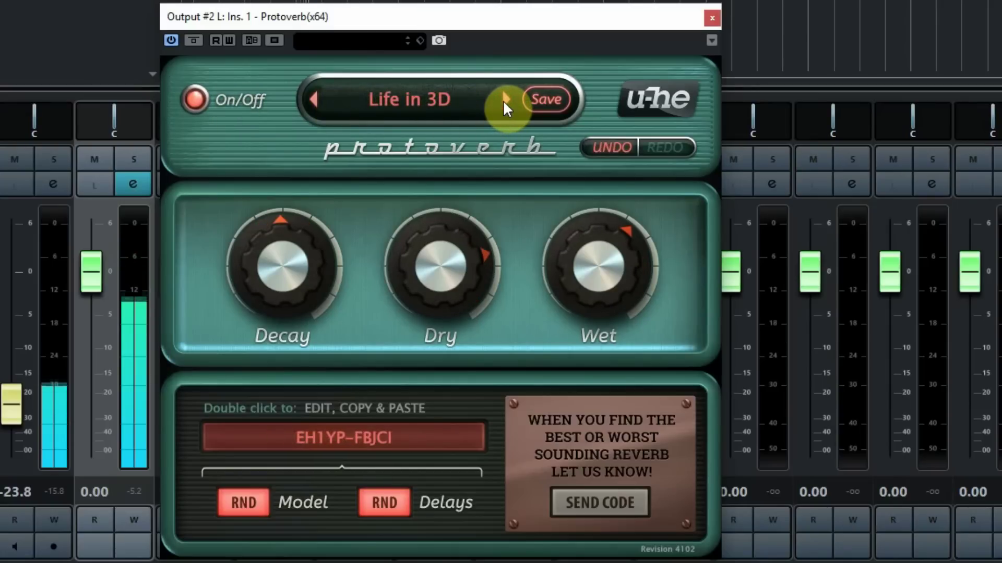
left_click(504, 101)
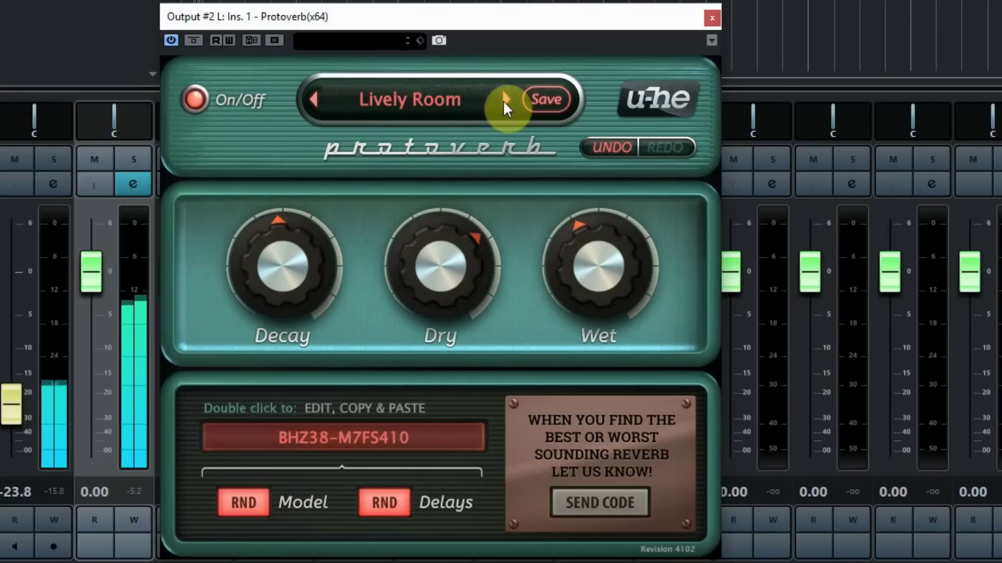
Step: Step through Medium Echoic Room, Medium Room, Small Chamber, Small Room, Thick Butter Verb to Thick Large Room
left_click(503, 101)
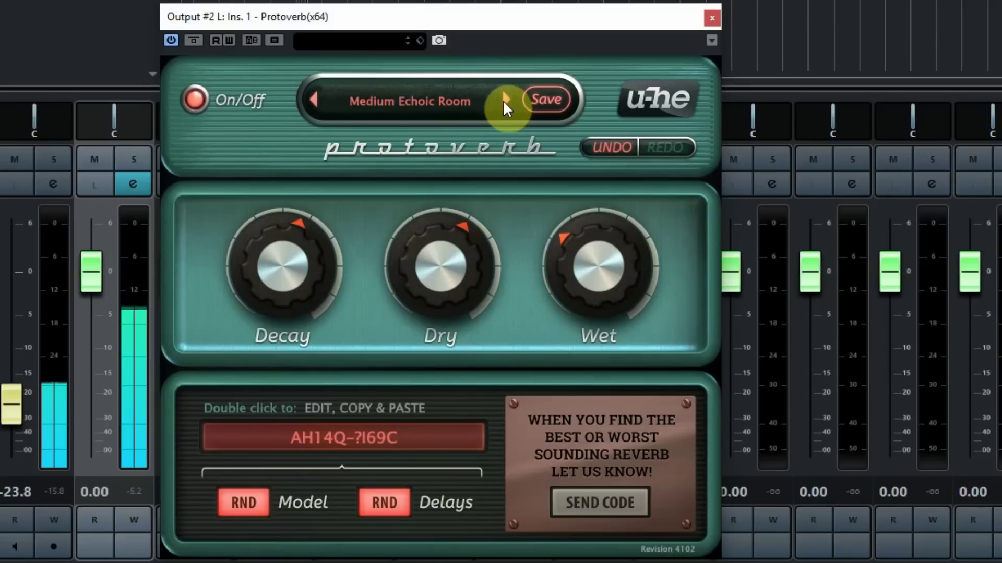
left_click(504, 100)
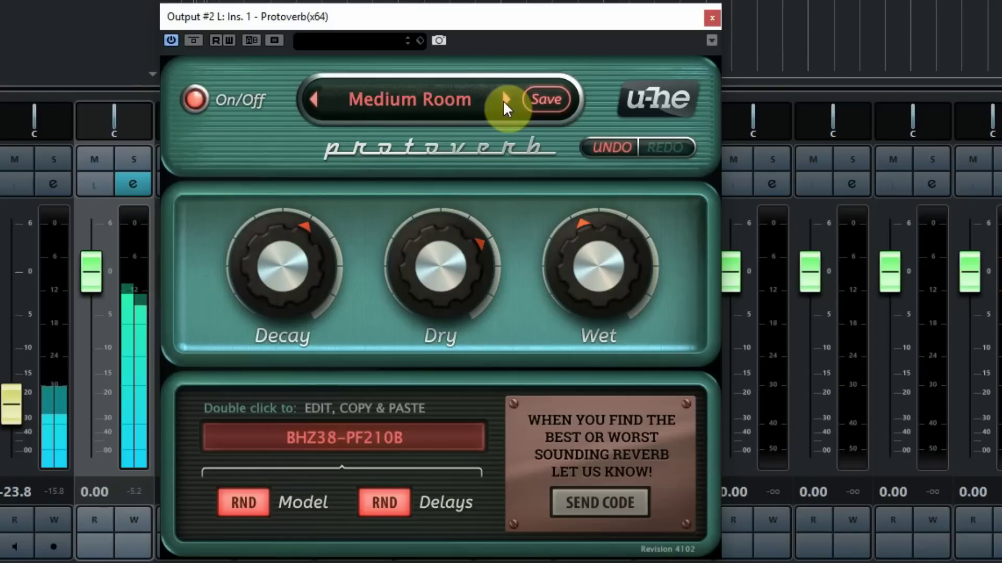
left_click(504, 100)
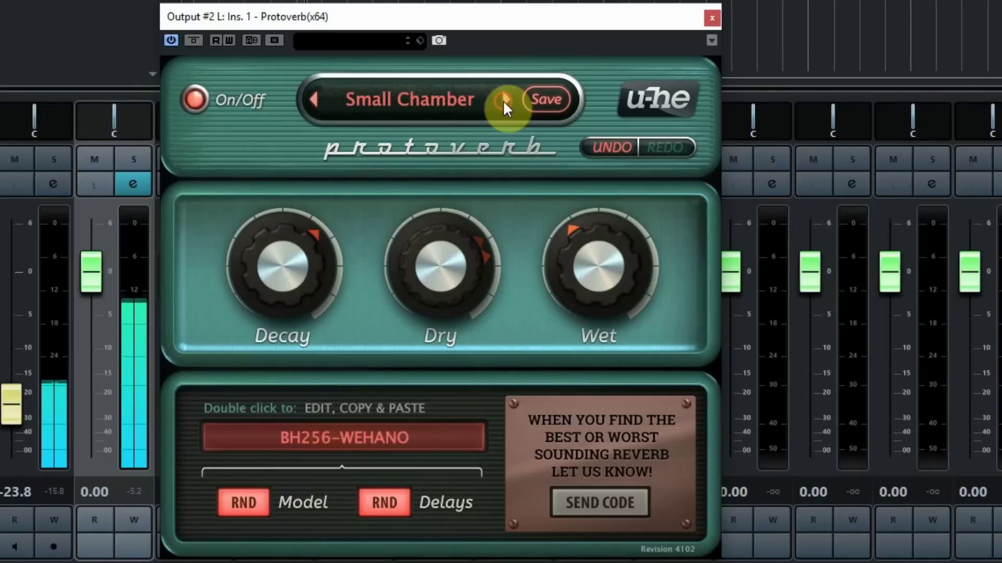
left_click(503, 100)
left_click(505, 98)
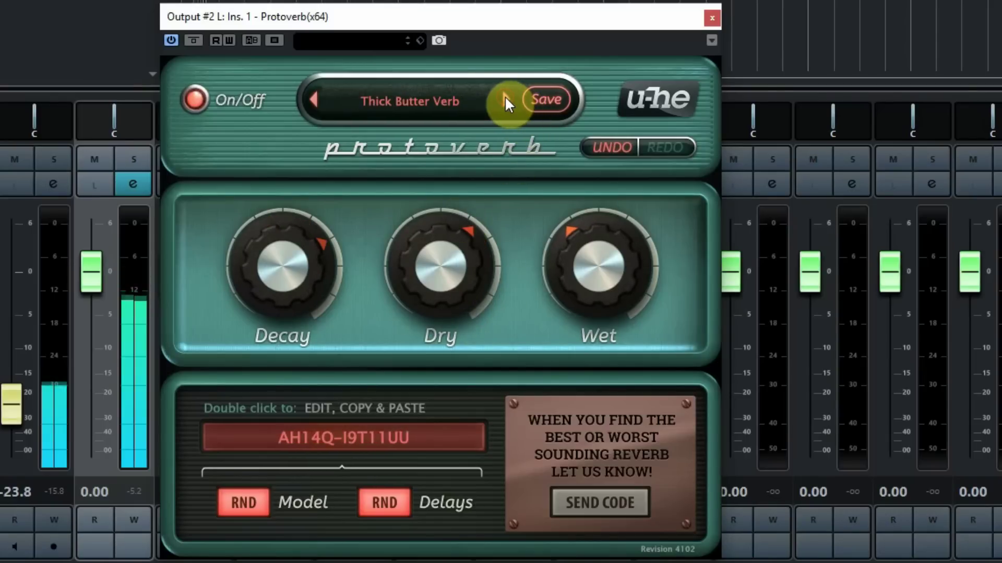
left_click(505, 97)
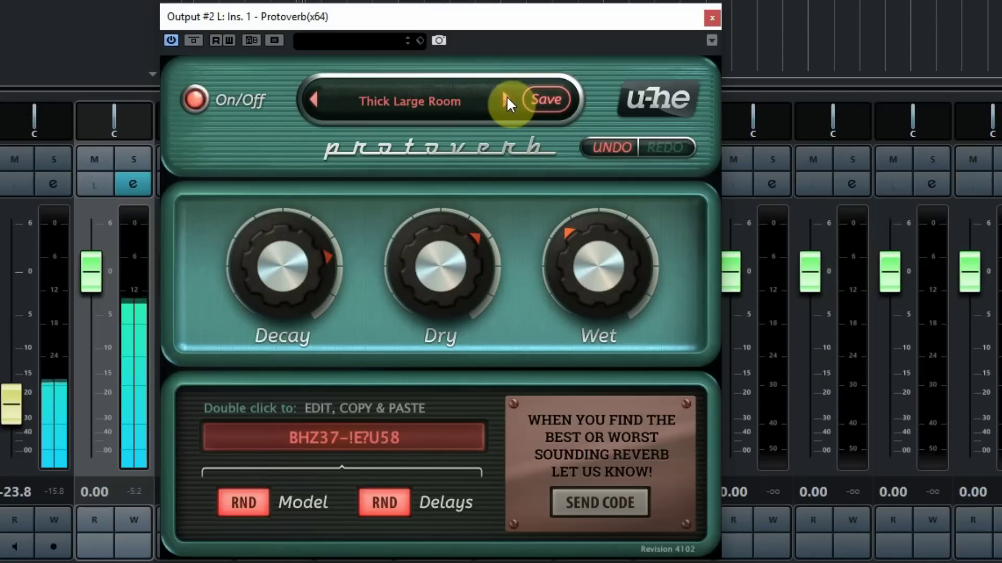
Step: Repeatedly randomise Protoverb's delay pattern and reverb model, finishing on a new random model
left_click(384, 504)
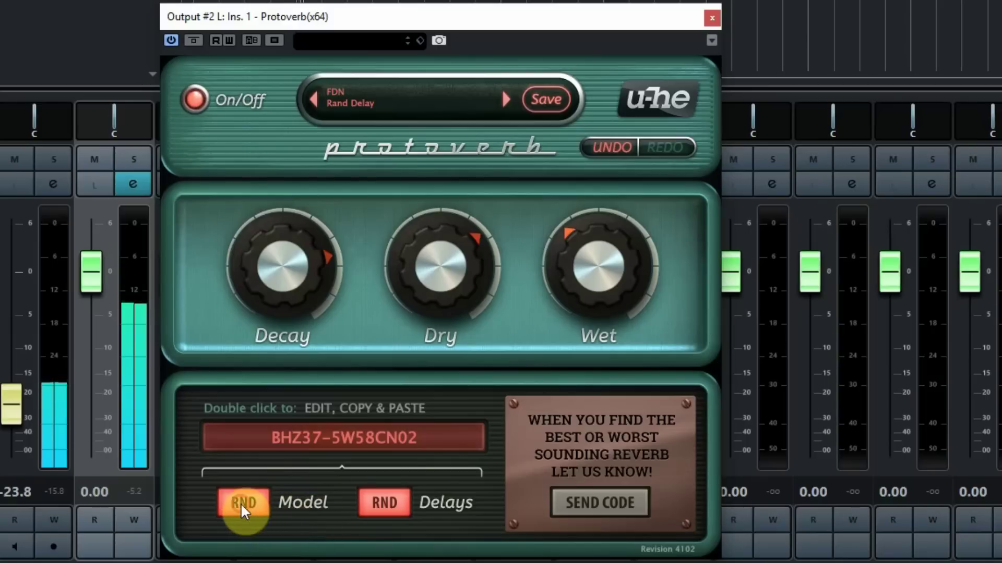
left_click(242, 503)
left_click(394, 503)
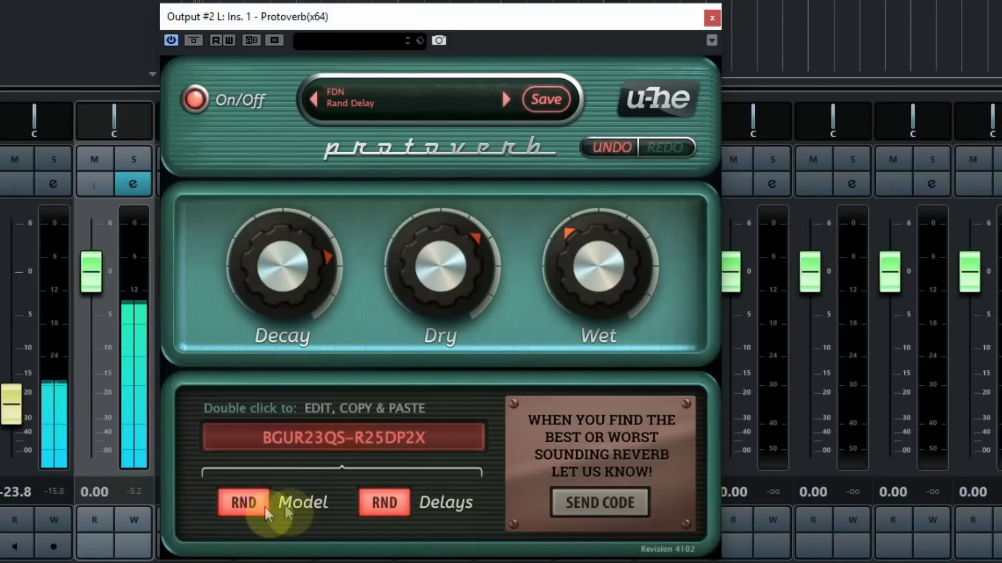
left_click(256, 504)
left_click(395, 502)
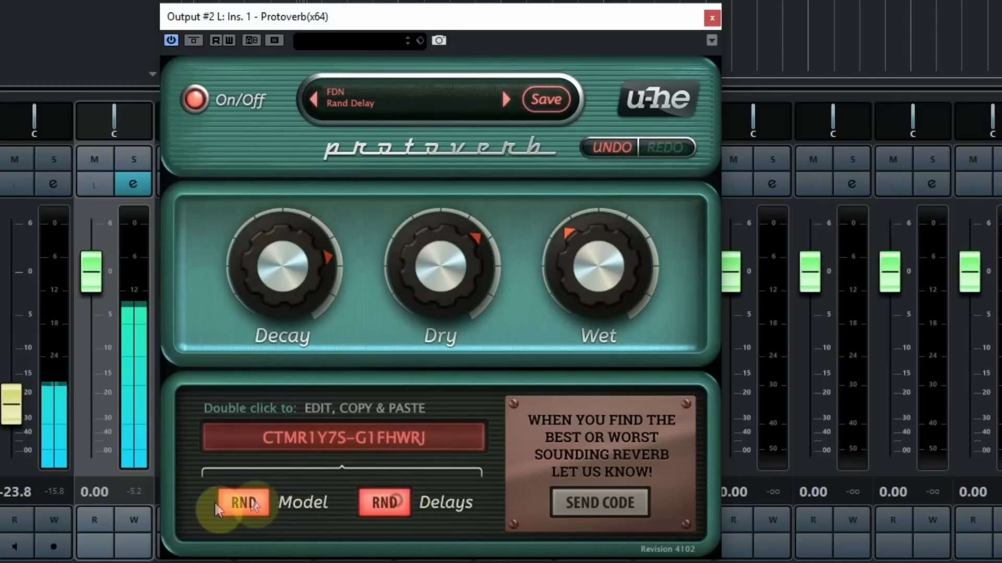
left_click(239, 503)
left_click(384, 503)
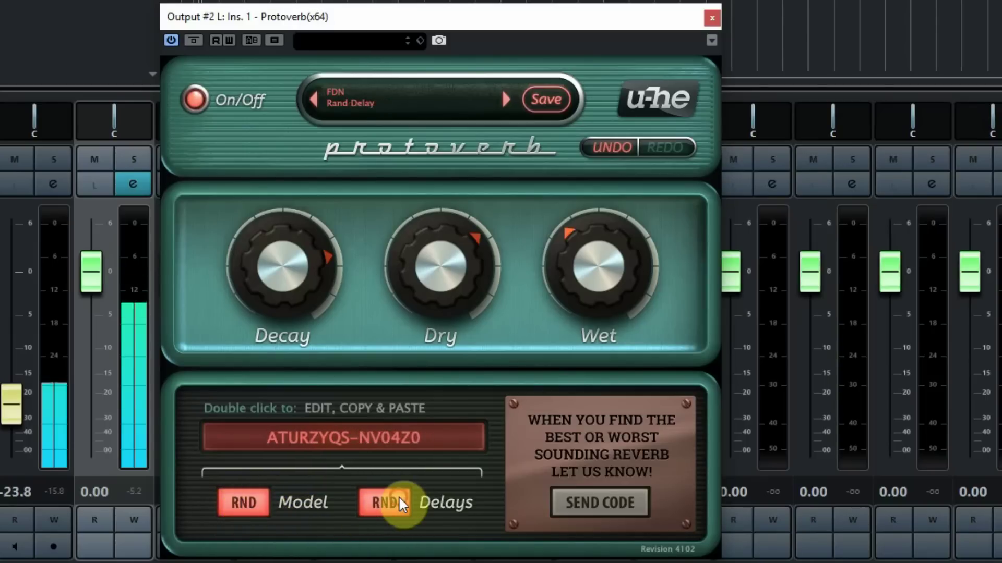
left_click(386, 505)
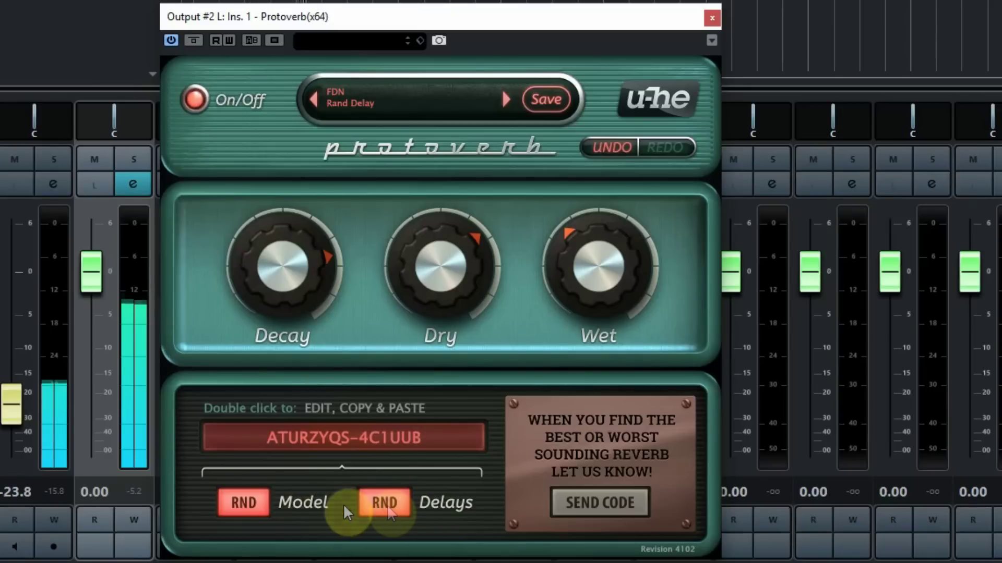
left_click(250, 509)
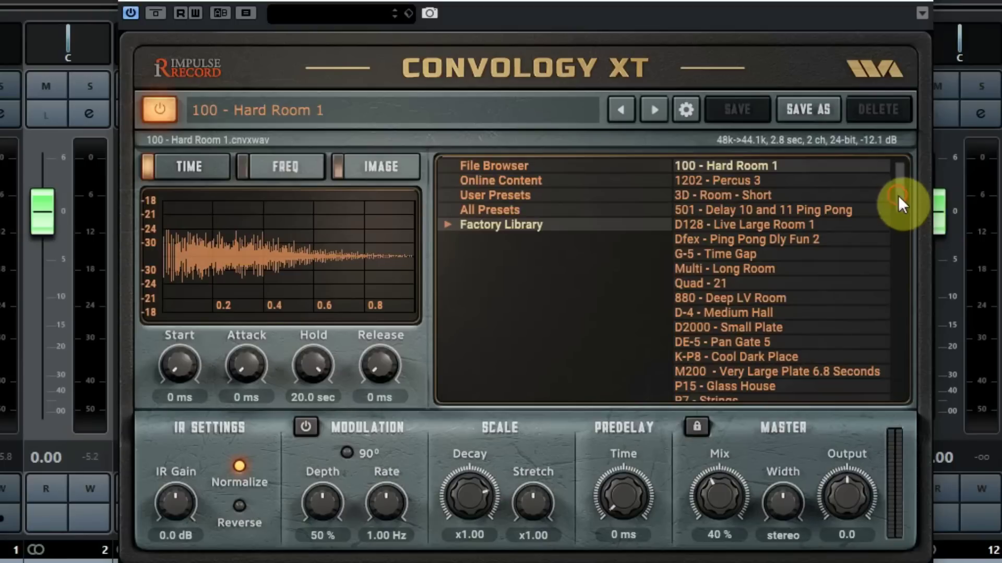
Step: Bypass Convology XT, leaving the 100 - Hard Room 1 impulse loaded at 40% Mix
left_click_drag(897, 195, 916, 182)
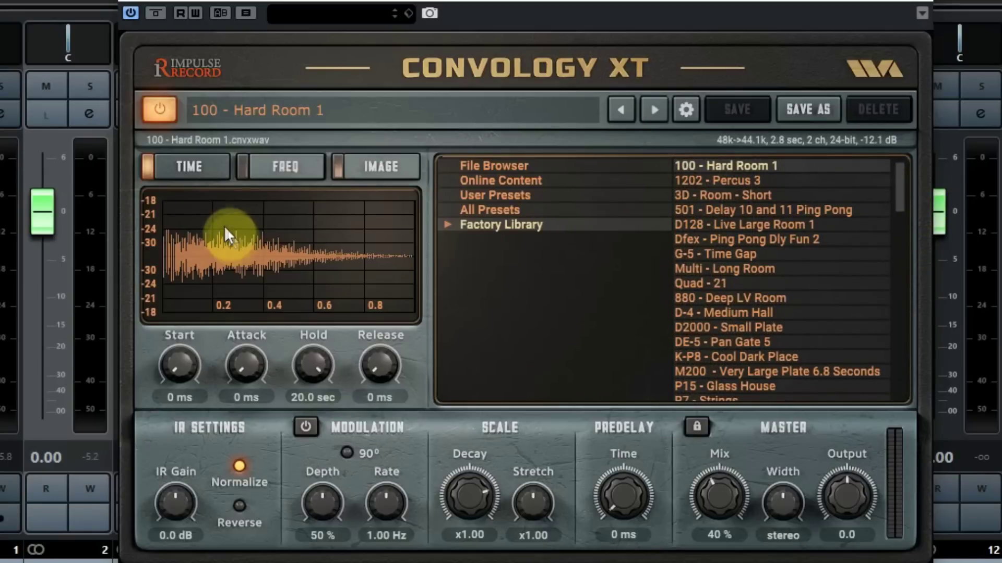
left_click(159, 110)
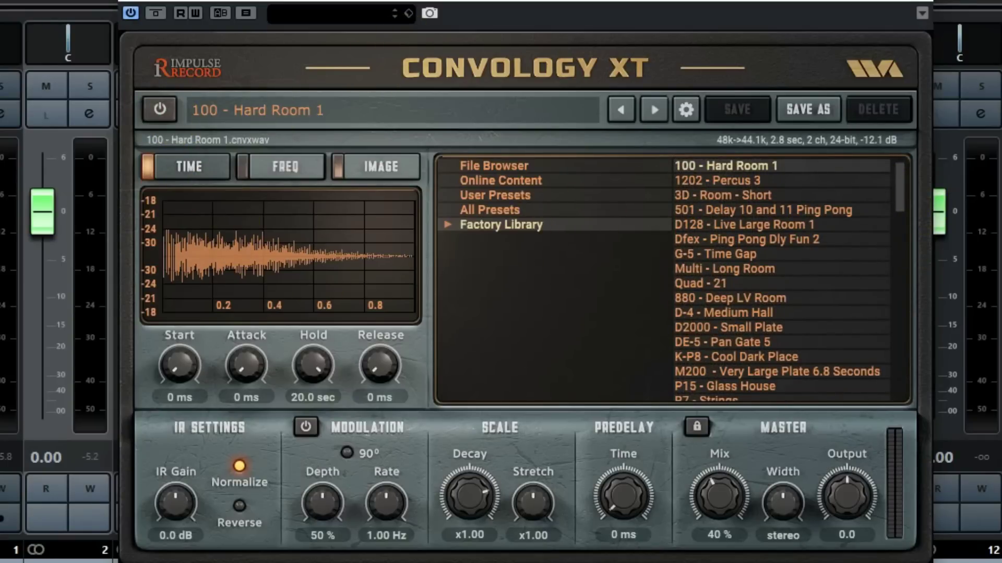